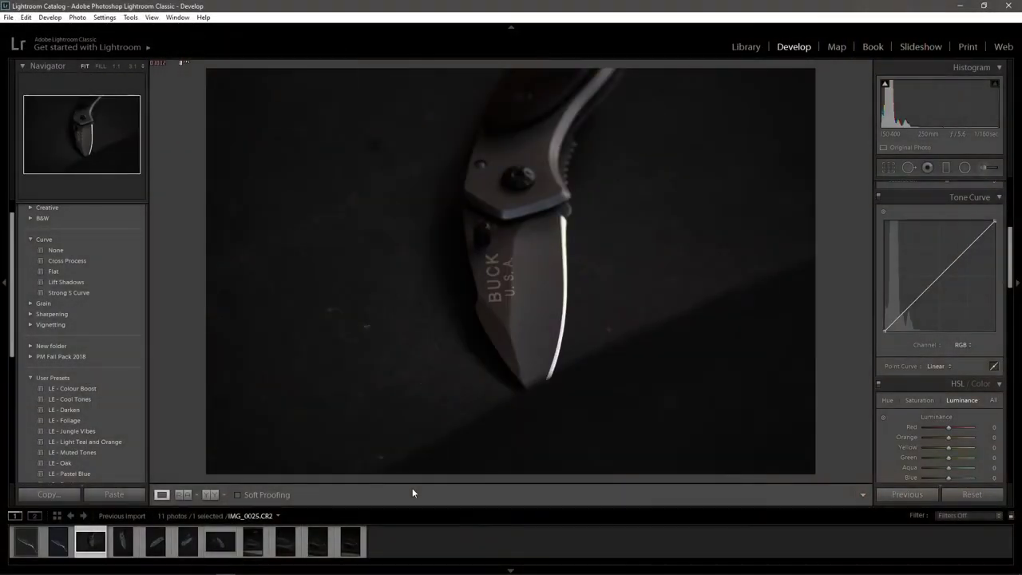
Step to the next knife photo, IMG_0026, in the Develop filmstrip
{"action": "key", "text": "Right"}
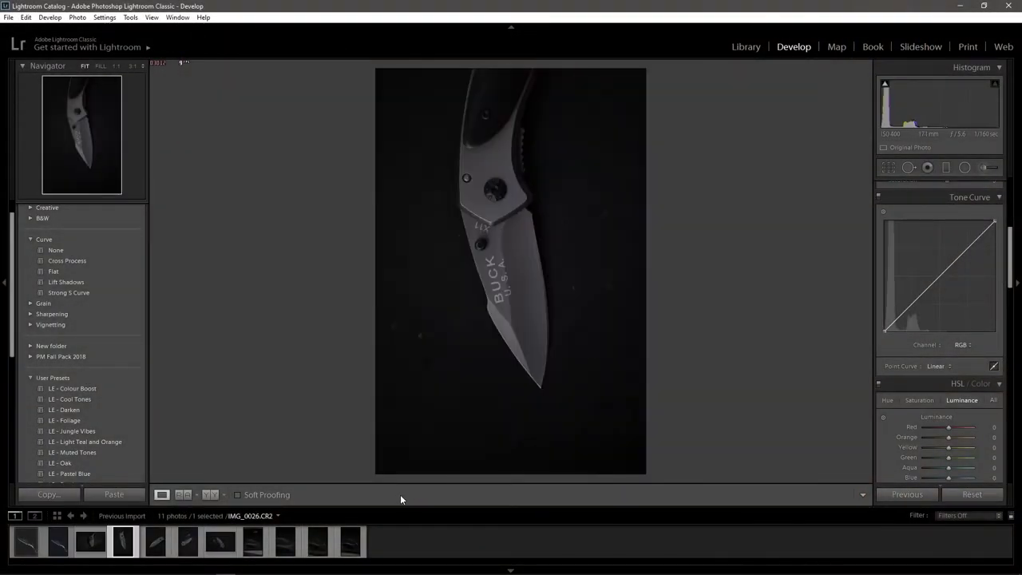
Zoom-check the BUCK lettering while comparing IMG_0029 and IMG_0030
{"action": "left_click", "coordinate": [501, 267]}
{"action": "left_click", "coordinate": [548, 333]}
{"action": "key", "text": "Right"}
{"action": "key", "text": "Right"}
{"action": "key", "text": "Right"}
{"action": "key", "text": "Right"}
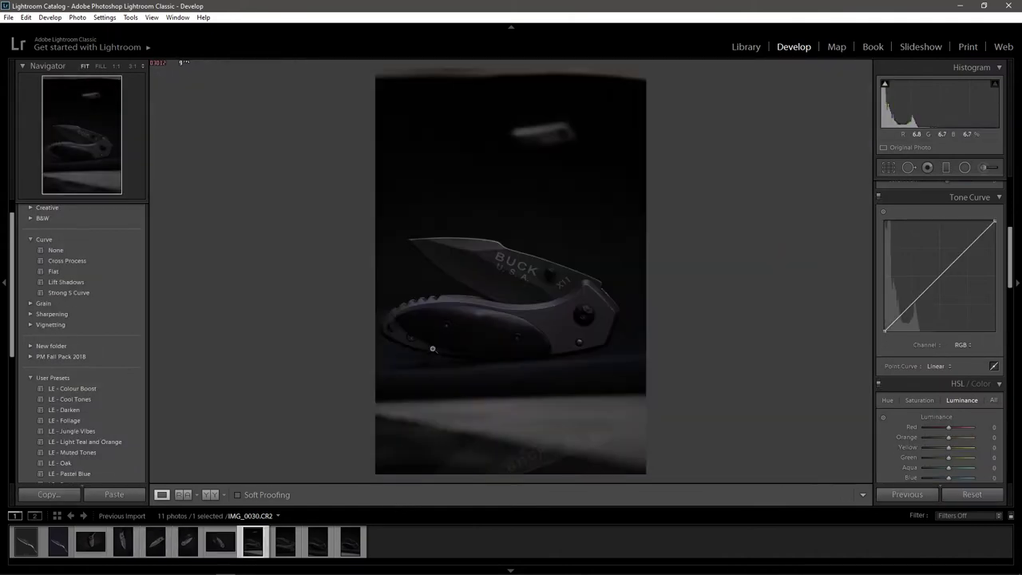
{"action": "key", "text": "Left"}
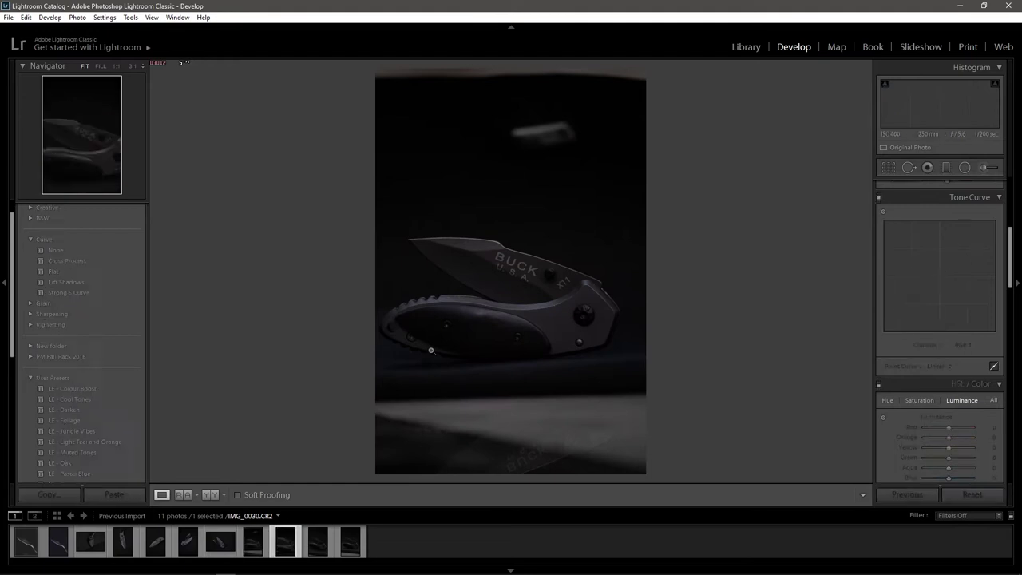
{"action": "left_click", "coordinate": [477, 301]}
{"action": "left_click", "coordinate": [516, 263]}
{"action": "left_click", "coordinate": [479, 315]}
Browse the later shots IMG_0031–IMG_0033 and check knife focus at 1:1
{"action": "key", "text": "Right"}
{"action": "key", "text": "Right"}
{"action": "key", "text": "Right"}
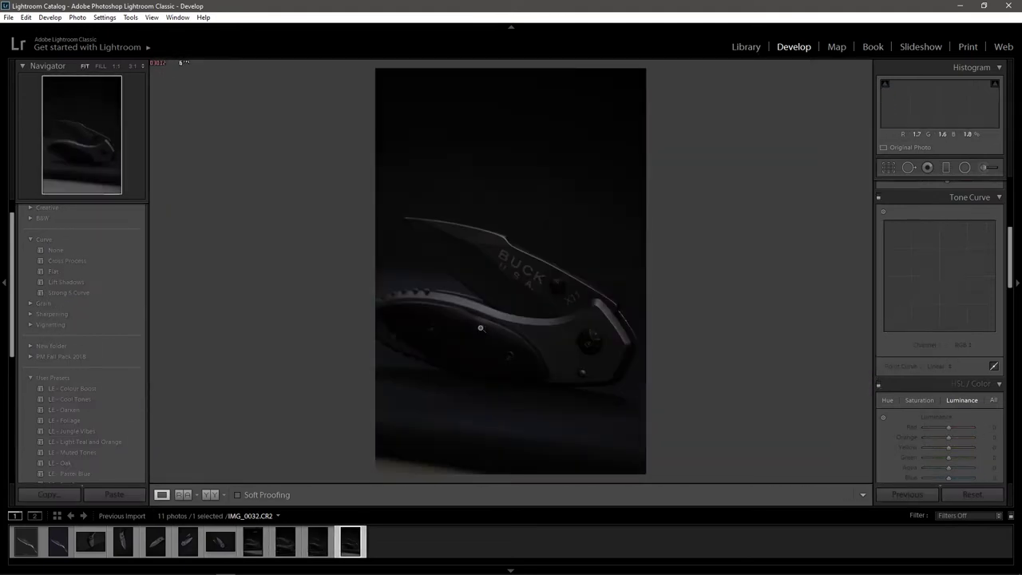
{"action": "key", "text": "Left"}
{"action": "key", "text": "Left"}
{"action": "key", "text": "Left"}
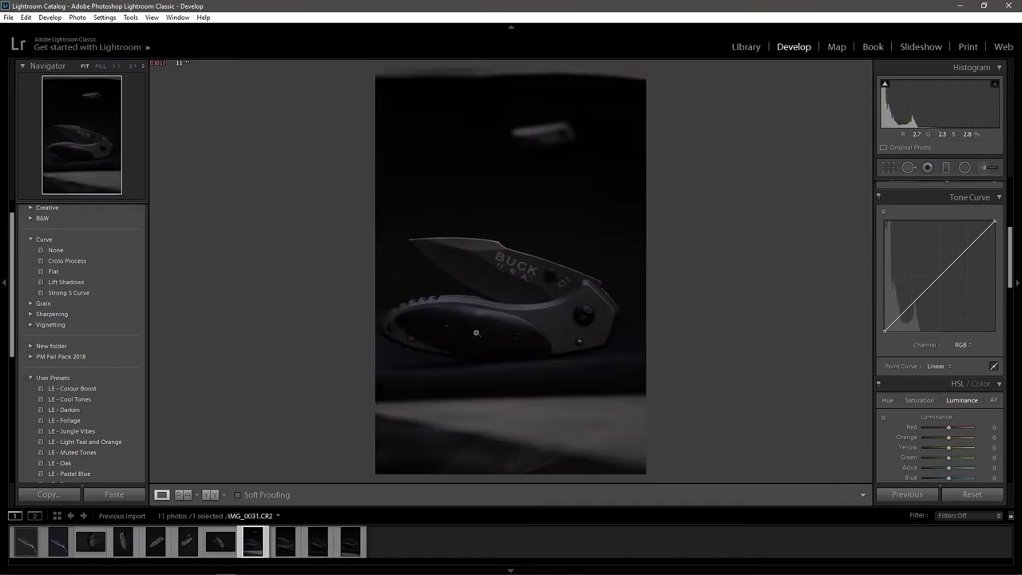
{"action": "left_click", "coordinate": [477, 333]}
{"action": "left_click", "coordinate": [406, 340]}
{"action": "scroll", "coordinate": [943, 269], "scroll_direction": "up", "scroll_amount": 5}
Set Exposure +0.48, Contrast +12, Highlights −52, Shadows +40, Whites +43, Clarity +14, then compare
{"action": "left_click_drag", "start_coordinate": [639, 6], "coordinate": [633, 166]}
{"action": "double_click", "coordinate": [633, 167]}
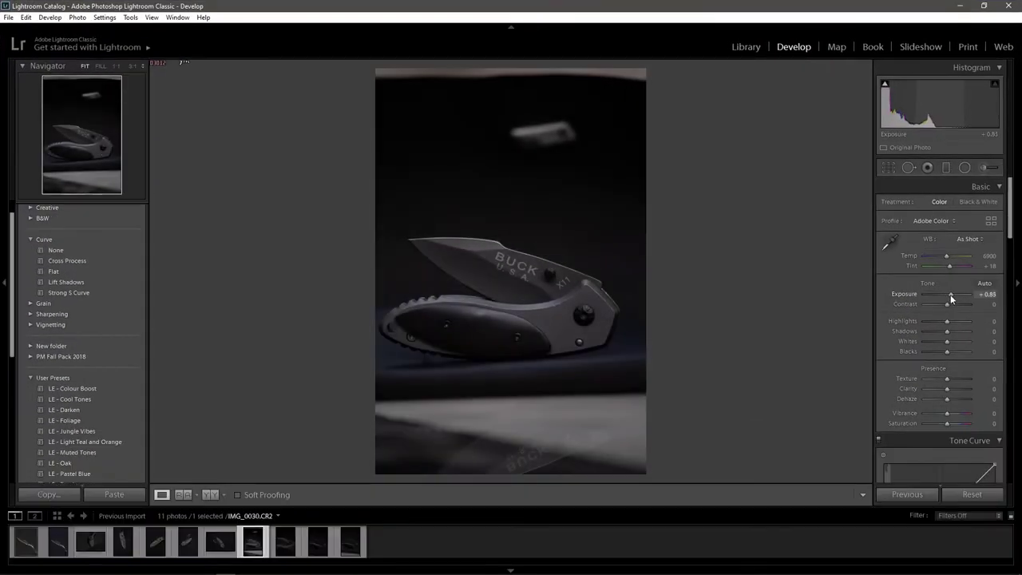
{"action": "mouse_move", "coordinate": [950, 294]}
{"action": "left_mouse_down"}
{"action": "mouse_move", "coordinate": [935, 321]}
{"action": "mouse_move", "coordinate": [957, 341]}
{"action": "left_mouse_up"}
{"action": "left_click_drag", "start_coordinate": [949, 388], "coordinate": [951, 389]}
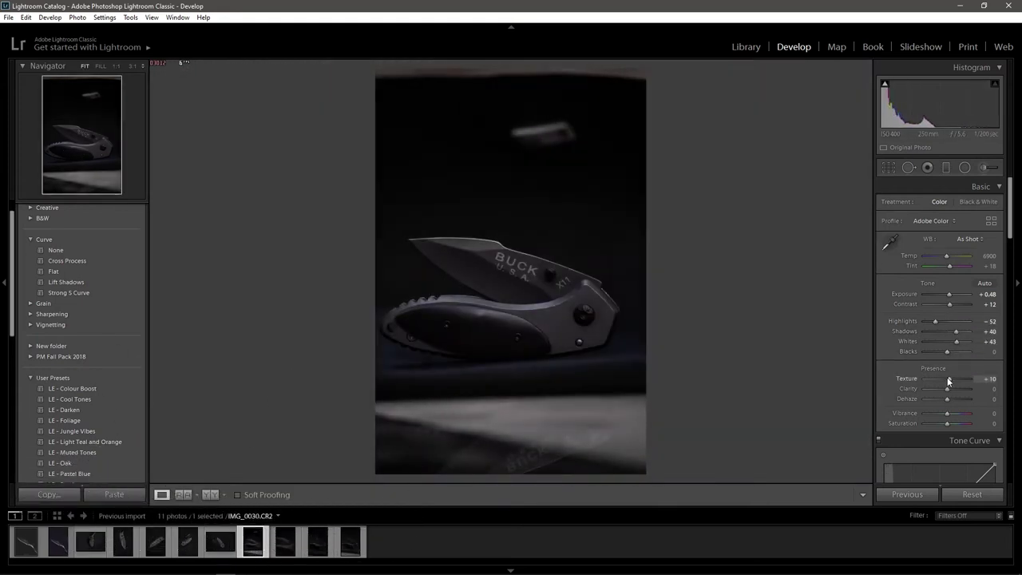
{"action": "left_click", "coordinate": [511, 285]}
{"action": "left_click", "coordinate": [511, 285]}
{"action": "key", "text": "backslash"}
{"action": "key", "text": "backslash"}
Shape an RGB S-curve with a lifted black point and lowered white point
{"action": "scroll", "coordinate": [975, 409], "scroll_direction": "down", "scroll_amount": 5}
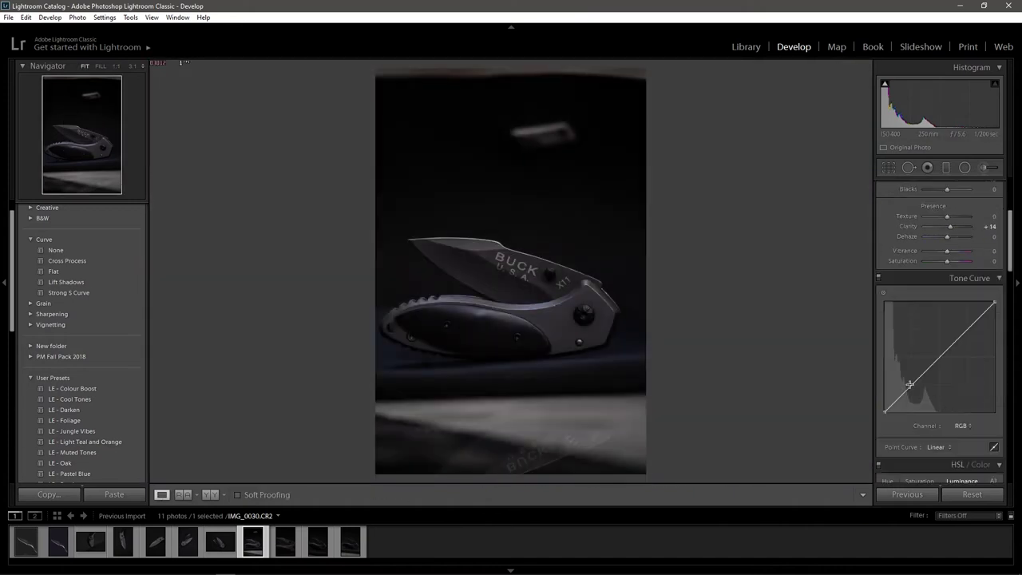
{"action": "left_click", "coordinate": [911, 386]}
{"action": "left_click_drag", "start_coordinate": [884, 411], "coordinate": [883, 399]}
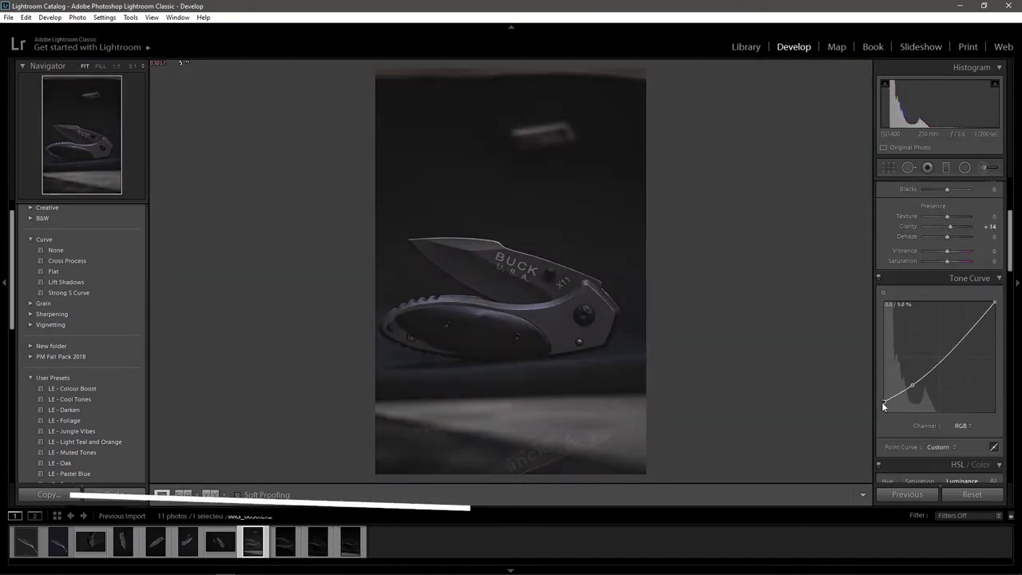
{"action": "left_click", "coordinate": [968, 331]}
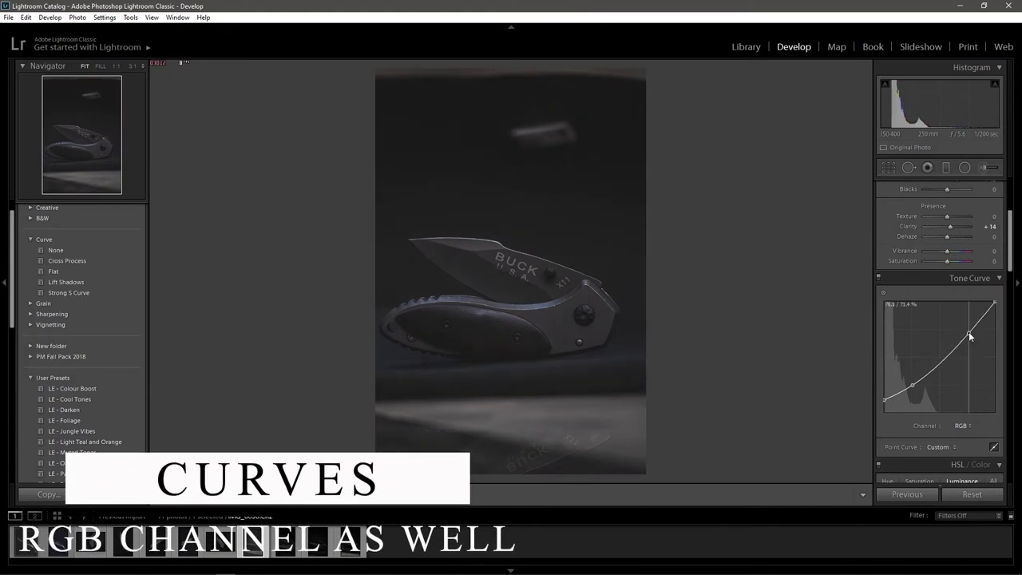
{"action": "left_click_drag", "start_coordinate": [995, 302], "coordinate": [998, 319]}
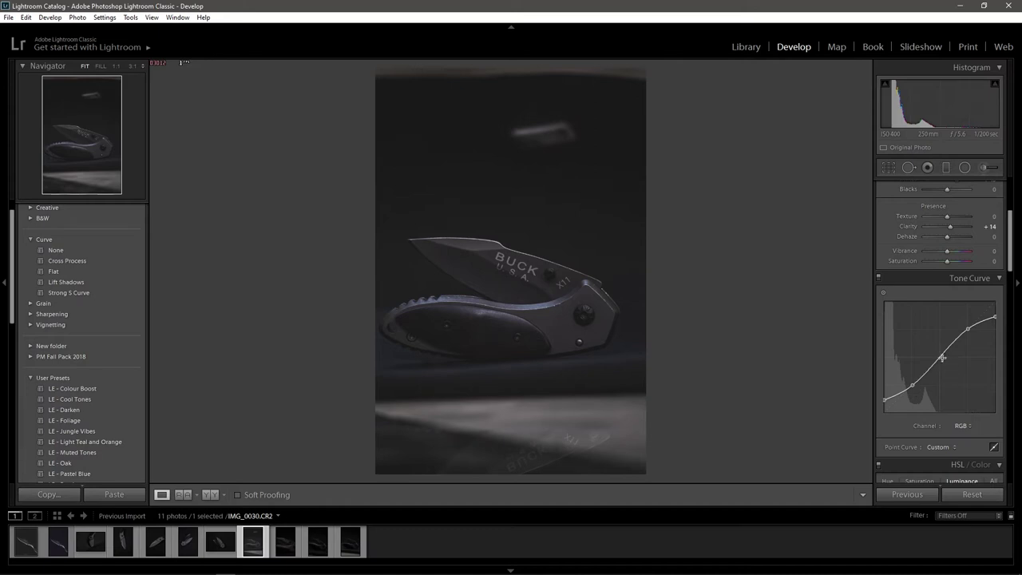
{"action": "left_click_drag", "start_coordinate": [943, 359], "coordinate": [940, 356]}
Lower the Red, Green and Blue curve tops to 86.7%, 51.6% and about 50%
{"action": "left_click", "coordinate": [962, 426]}
{"action": "left_click", "coordinate": [939, 450]}
{"action": "left_click_drag", "start_coordinate": [995, 303], "coordinate": [1020, 361]}
{"action": "left_click", "coordinate": [962, 426]}
{"action": "left_click", "coordinate": [939, 460]}
{"action": "left_click_drag", "start_coordinate": [995, 303], "coordinate": [1020, 360]}
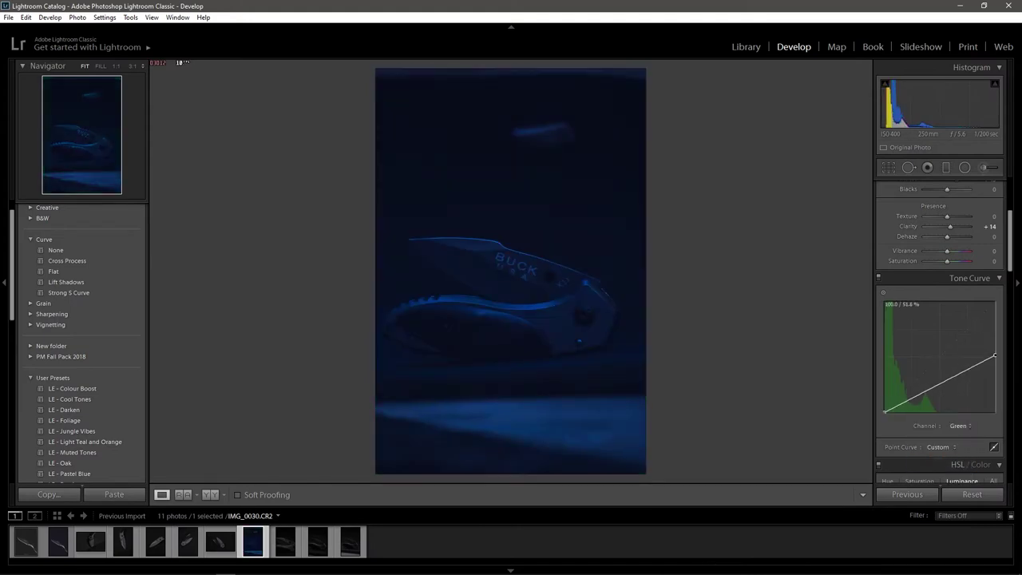
{"action": "left_click", "coordinate": [961, 426]}
{"action": "left_click", "coordinate": [943, 471]}
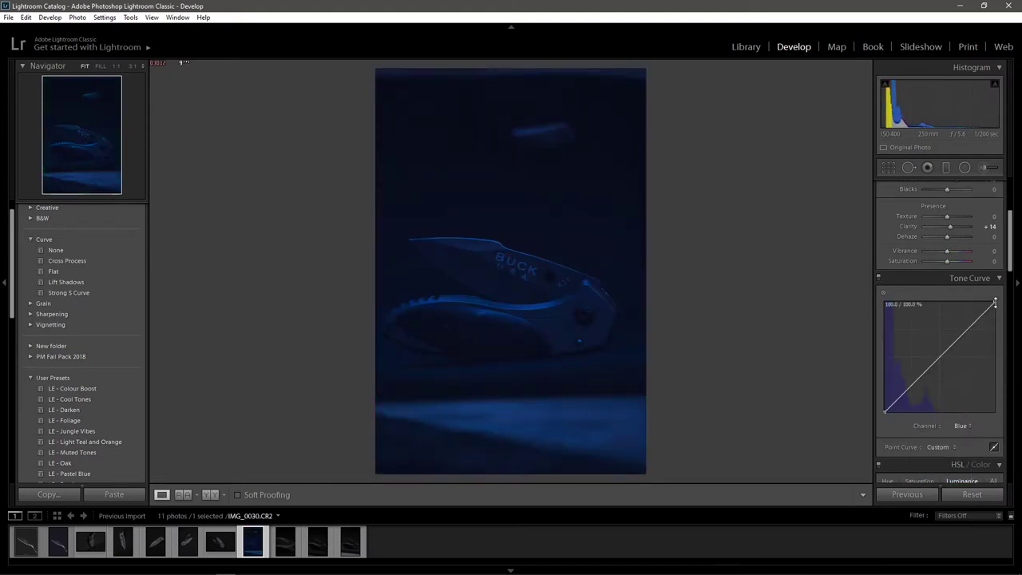
{"action": "left_click_drag", "start_coordinate": [995, 304], "coordinate": [1013, 358]}
Compare with the original and slightly lower the RGB black point to darken shadows
{"action": "key", "text": "backslash"}
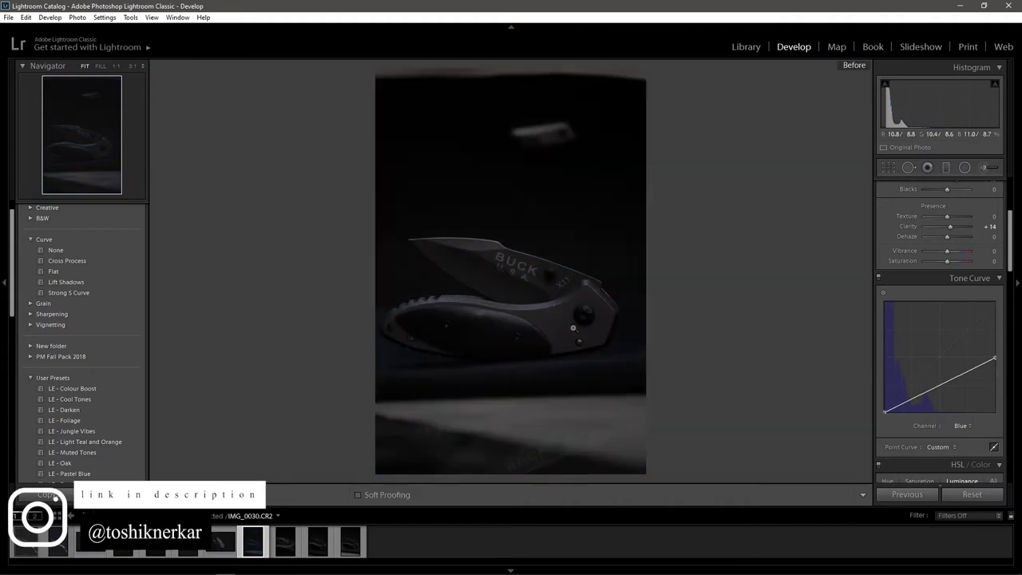
{"action": "left_click", "coordinate": [511, 276]}
{"action": "left_click", "coordinate": [844, 341]}
{"action": "left_click", "coordinate": [961, 426]}
{"action": "left_click", "coordinate": [927, 431]}
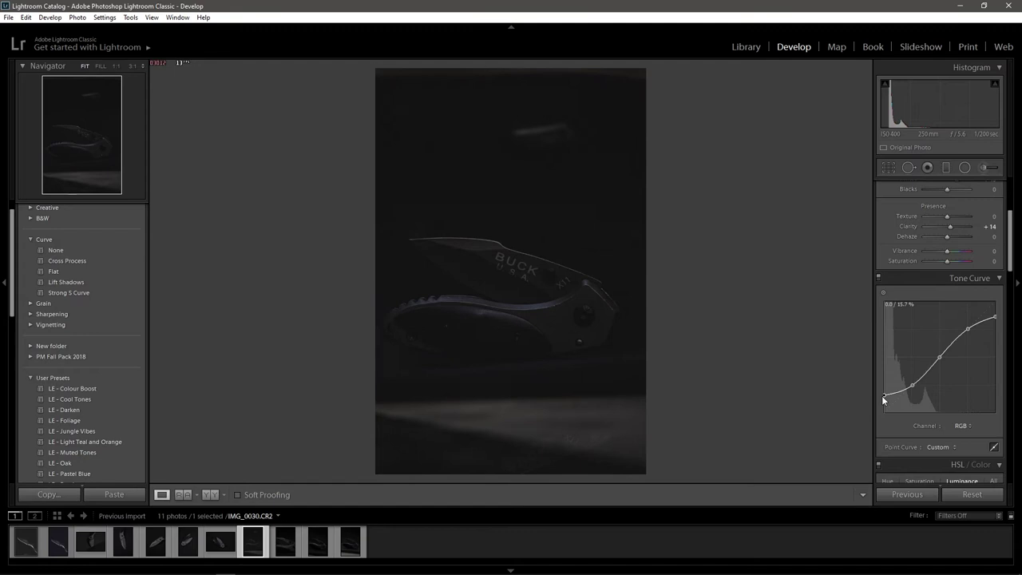
{"action": "left_click_drag", "start_coordinate": [883, 394], "coordinate": [884, 395]}
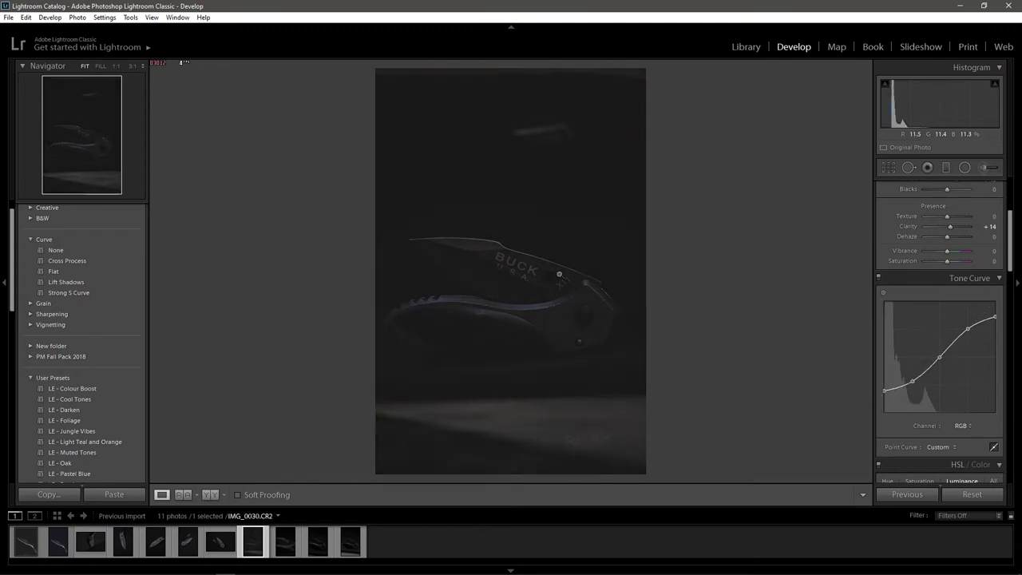
{"action": "left_click", "coordinate": [528, 271]}
{"action": "left_click", "coordinate": [398, 260]}
Add an inverted, rotated radial filter around the BUCK logo with Exposure 0.87 and Contrast 11
{"action": "key", "text": "shift+m"}
{"action": "left_click_drag", "start_coordinate": [493, 253], "coordinate": [564, 297]}
{"action": "left_click_drag", "start_coordinate": [500, 257], "coordinate": [521, 270]}
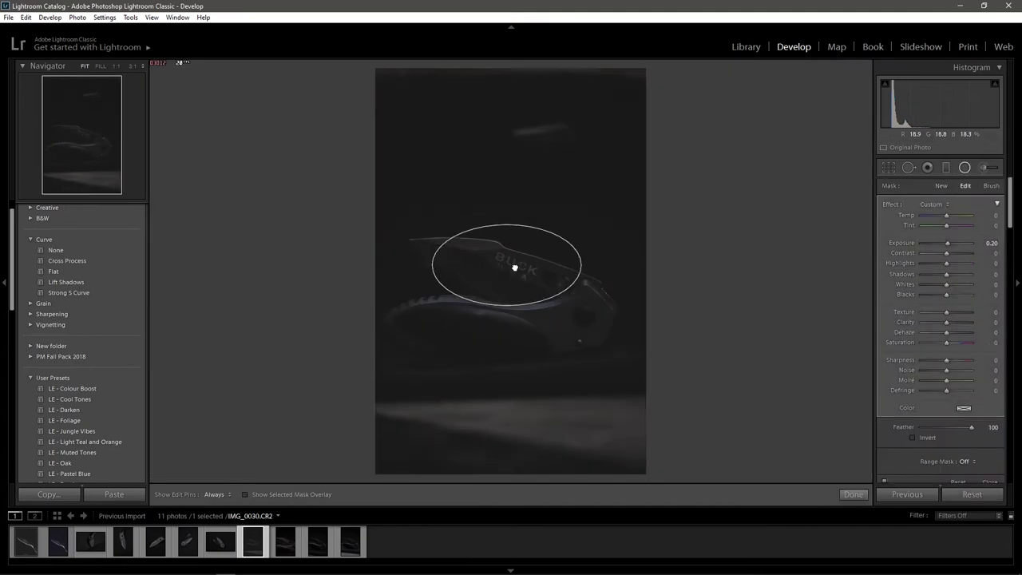
{"action": "left_click_drag", "start_coordinate": [548, 228], "coordinate": [552, 231]}
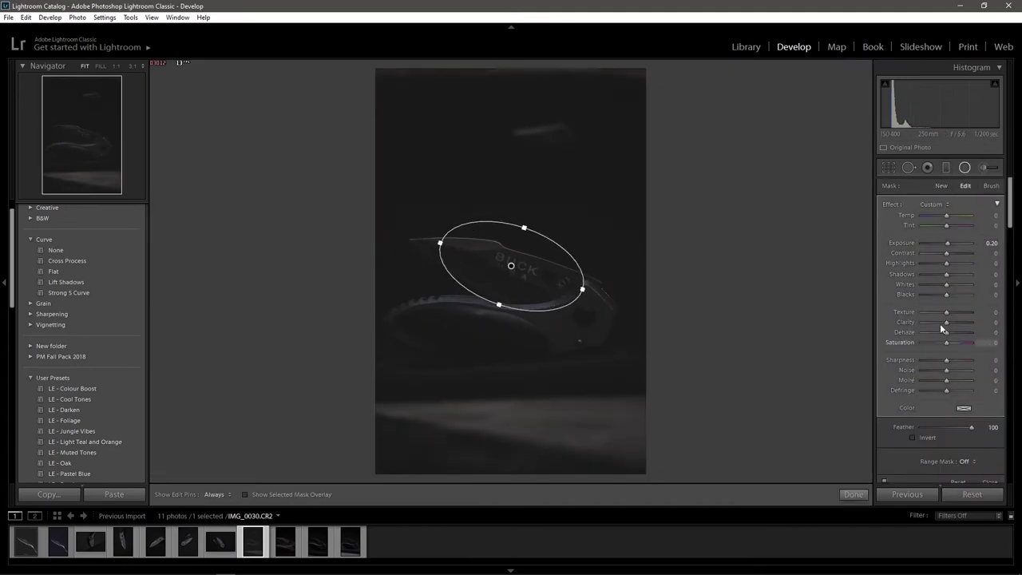
{"action": "left_click", "coordinate": [913, 437]}
{"action": "left_click_drag", "start_coordinate": [948, 243], "coordinate": [955, 247]}
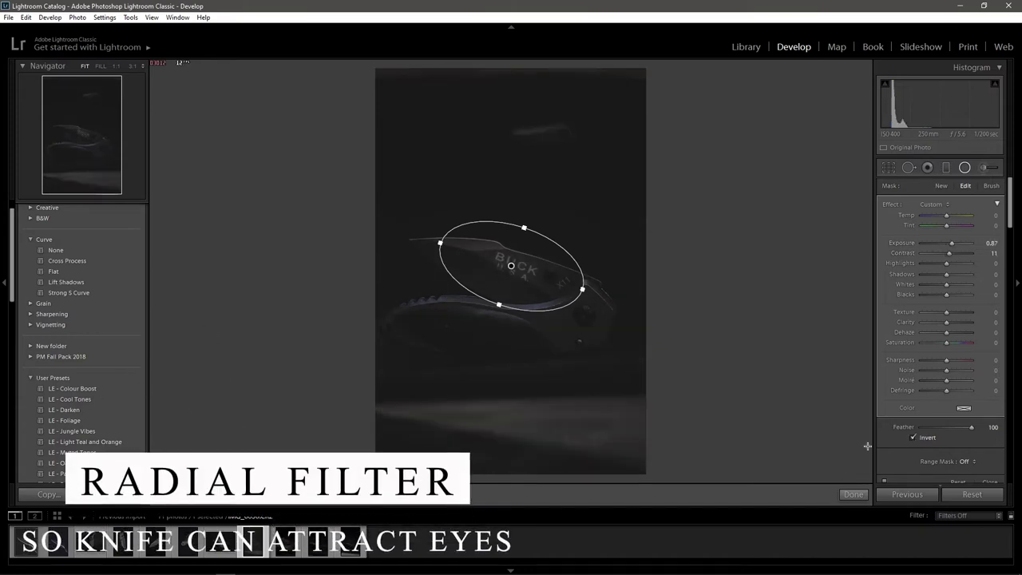
{"action": "left_click", "coordinate": [852, 495]}
{"action": "scroll", "coordinate": [913, 374], "scroll_direction": "down", "scroll_amount": 3}
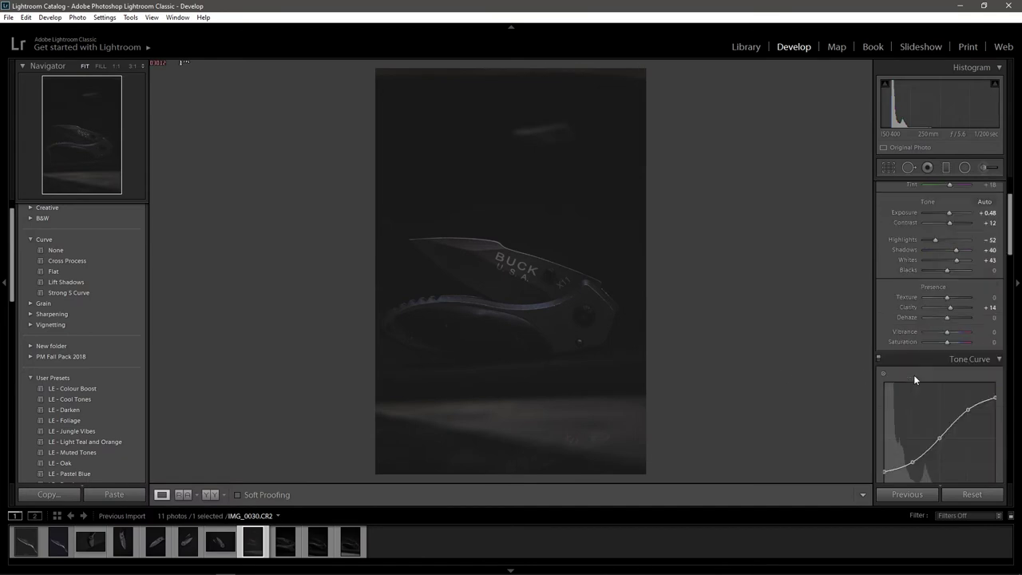
Drop the Blue curve's top to 49.8% and set Saturation to −17
{"action": "scroll", "coordinate": [950, 405], "scroll_direction": "down", "scroll_amount": 3}
{"action": "left_click", "coordinate": [964, 427]}
{"action": "left_click", "coordinate": [942, 475]}
{"action": "mouse_move", "coordinate": [995, 302]}
{"action": "left_mouse_down"}
{"action": "mouse_move", "coordinate": [1014, 363]}
{"action": "mouse_move", "coordinate": [1008, 349]}
{"action": "left_mouse_up"}
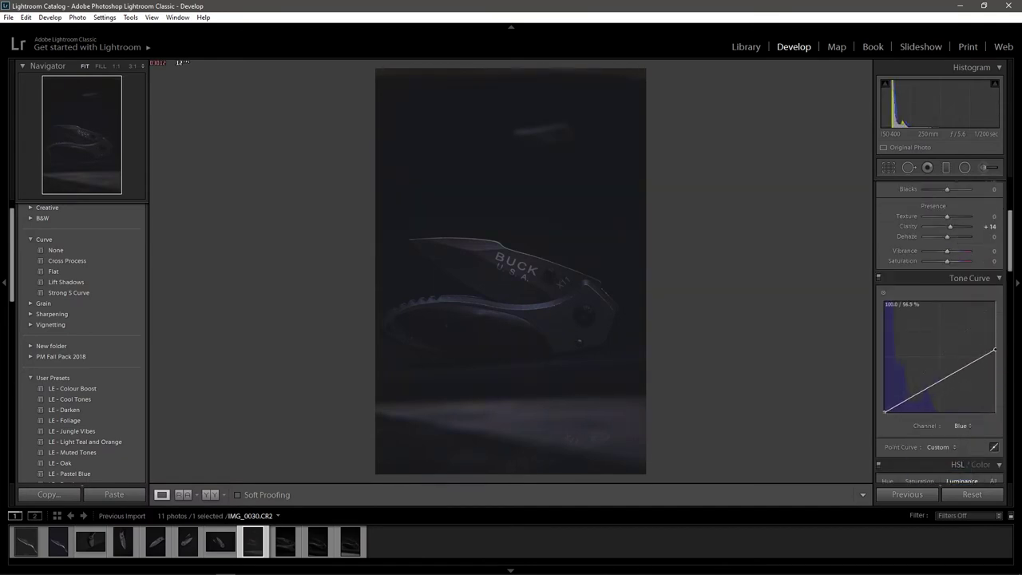
{"action": "left_click", "coordinate": [962, 425]}
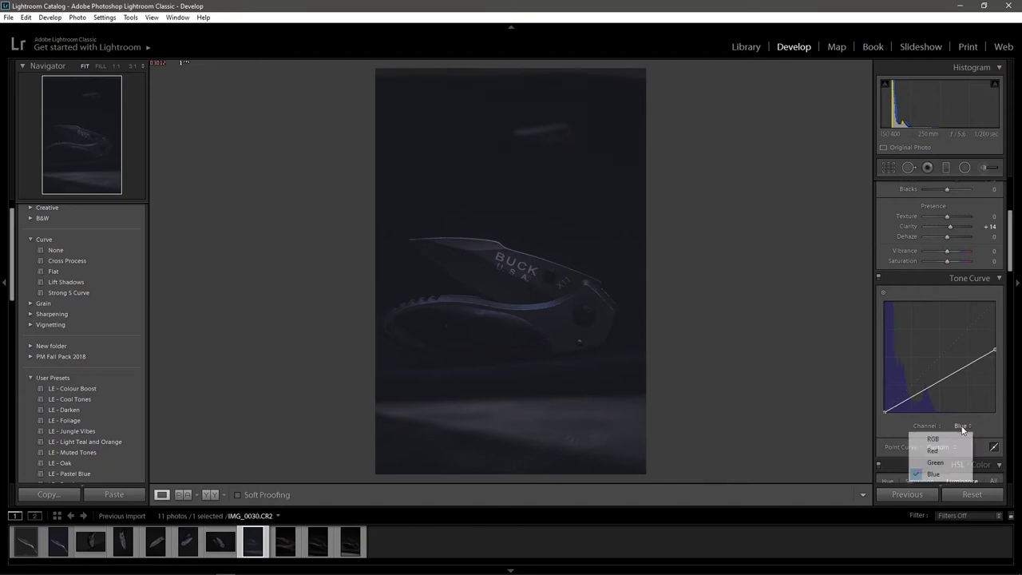
{"action": "scroll", "coordinate": [881, 439], "scroll_direction": "up", "scroll_amount": 5}
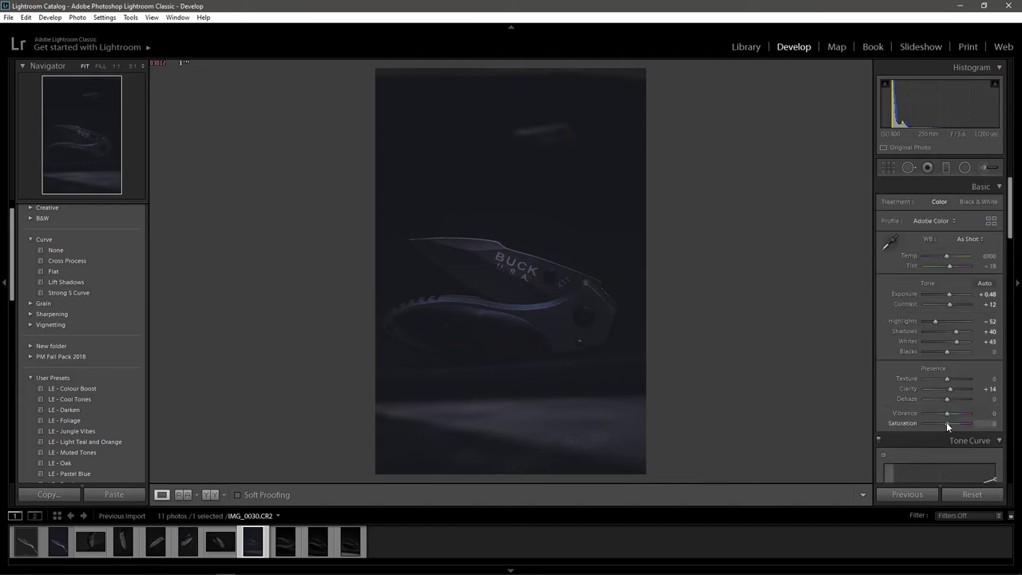
{"action": "double_click", "coordinate": [899, 425]}
{"action": "key", "text": "z"}
{"action": "key", "text": "z"}
Draw an inverted radial filter over the blade with Exposure 0.78 and Contrast 28
{"action": "left_click", "coordinate": [965, 167]}
{"action": "left_click_drag", "start_coordinate": [405, 237], "coordinate": [484, 246]}
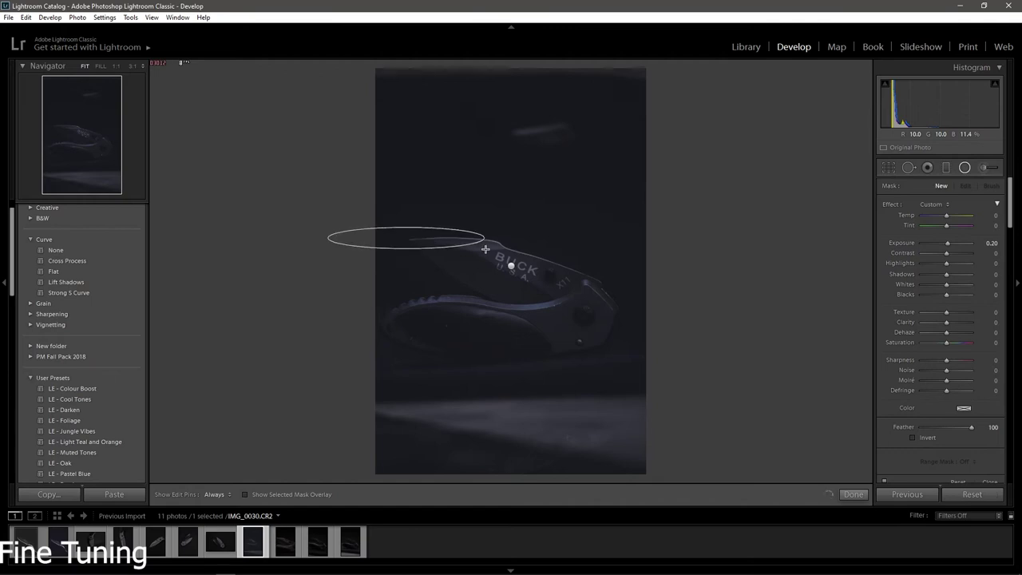
{"action": "mouse_move", "coordinate": [413, 236]}
{"action": "left_mouse_down"}
{"action": "mouse_move", "coordinate": [497, 239]}
{"action": "mouse_move", "coordinate": [482, 244]}
{"action": "left_mouse_up"}
{"action": "left_click", "coordinate": [918, 437]}
{"action": "left_click_drag", "start_coordinate": [948, 243], "coordinate": [954, 253]}
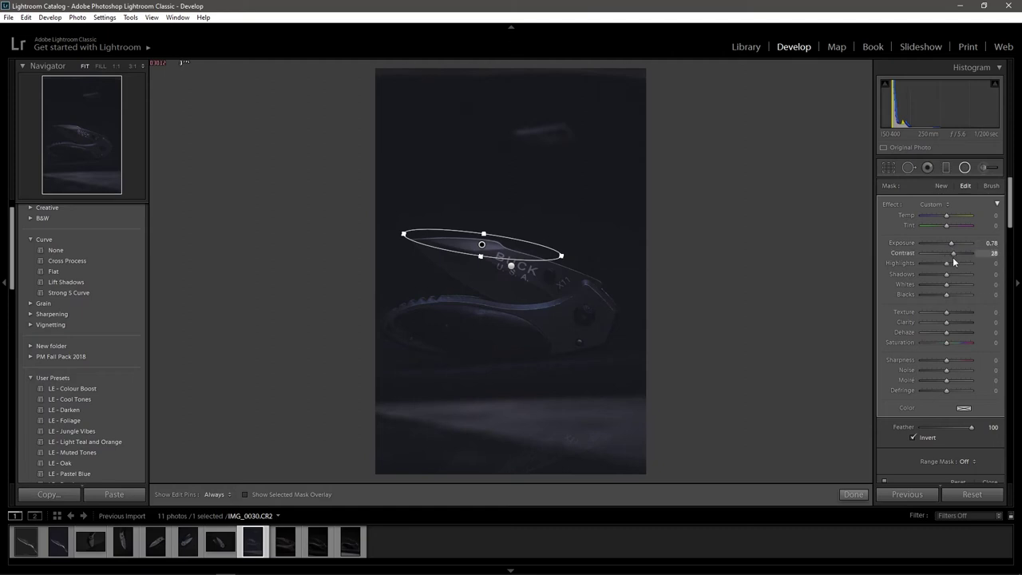
{"action": "left_click_drag", "start_coordinate": [947, 343], "coordinate": [943, 332]}
Give the blade filter a pale blue-grey colour tint
{"action": "left_click", "coordinate": [961, 413]}
{"action": "left_click_drag", "start_coordinate": [855, 418], "coordinate": [843, 407]}
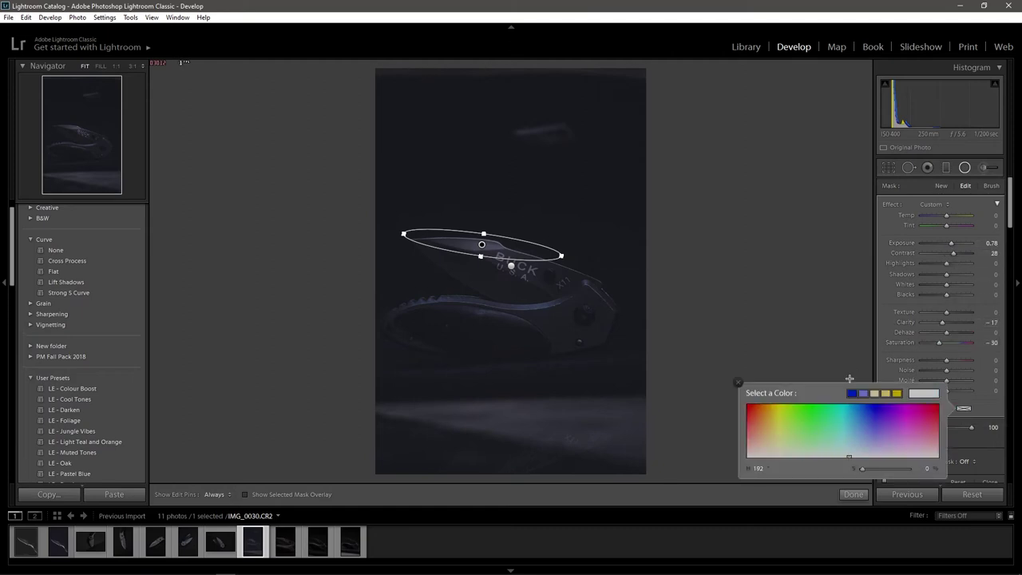
{"action": "left_click_drag", "start_coordinate": [903, 470], "coordinate": [868, 470]}
{"action": "left_click", "coordinate": [791, 490]}
Finish the blade filter, compare before/after, and send the photo to Photoshop
{"action": "left_click", "coordinate": [853, 494]}
{"action": "left_click_drag", "start_coordinate": [473, 240], "coordinate": [595, 291]}
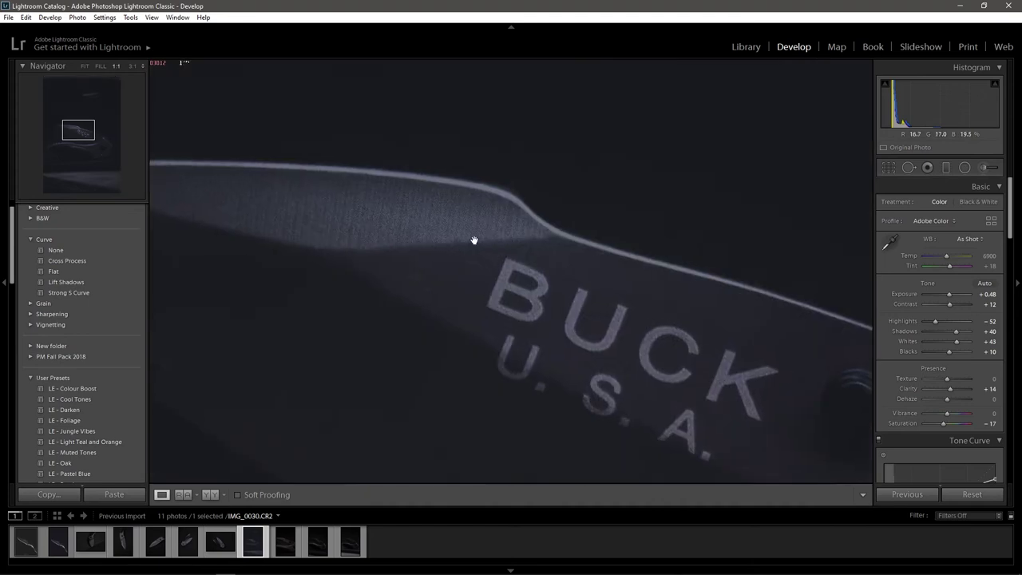
{"action": "key", "text": "backslash"}
{"action": "key", "text": "backslash"}
{"action": "key", "text": "backslash"}
{"action": "key", "text": "backslash"}
{"action": "scroll", "coordinate": [938, 377], "scroll_direction": "down", "scroll_amount": 4}
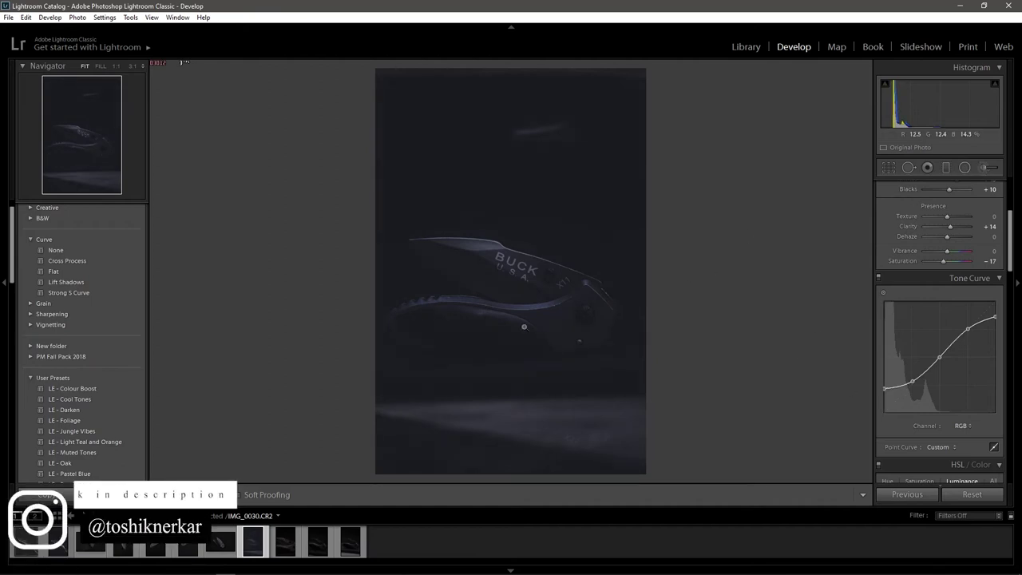
{"action": "right_click", "coordinate": [505, 328]}
{"action": "left_click", "coordinate": [687, 345]}
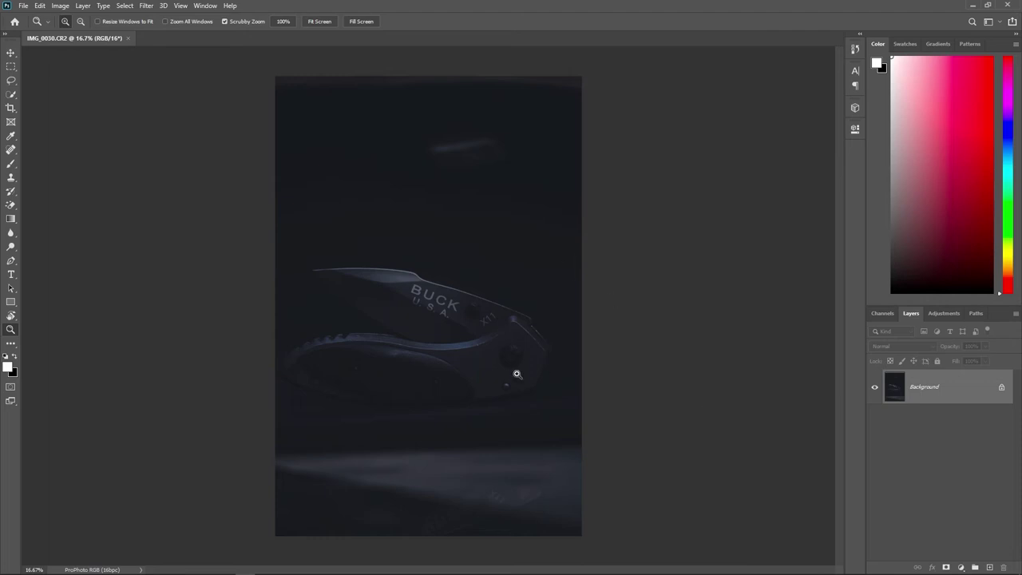
Crop the photo to 4:5 and marquee-select the pale streak near the top
{"action": "key", "text": "c"}
{"action": "left_click_drag", "start_coordinate": [487, 361], "coordinate": [487, 345]}
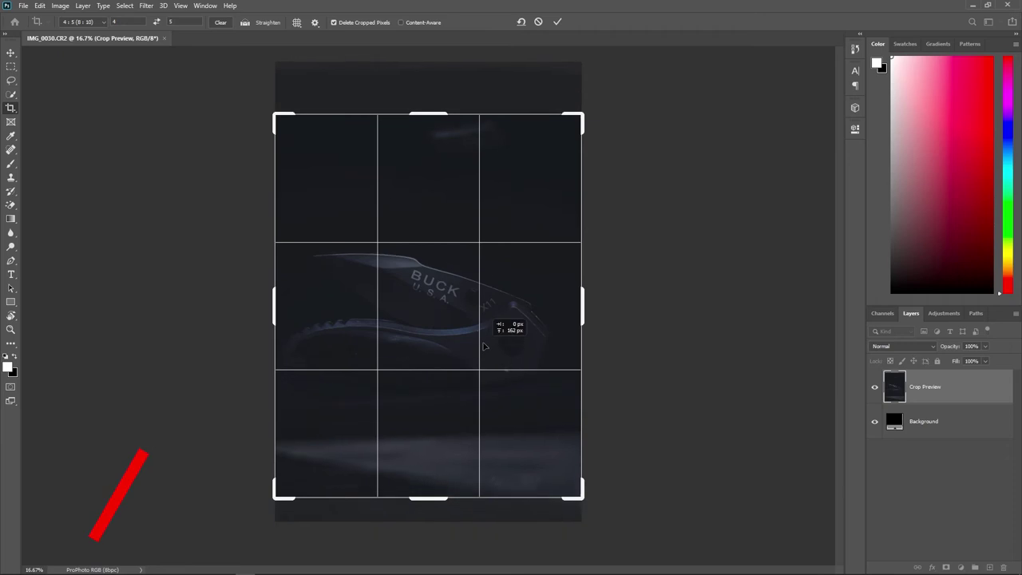
{"action": "key", "text": "Return"}
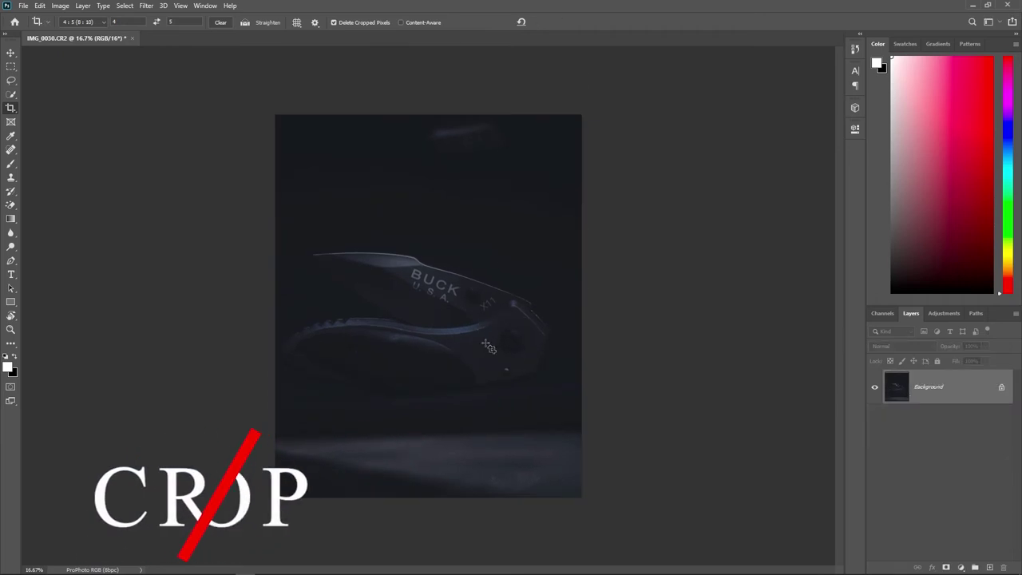
{"action": "key", "text": "z"}
{"action": "left_click_drag", "start_coordinate": [504, 165], "coordinate": [512, 210]}
{"action": "key", "text": "m"}
{"action": "left_click_drag", "start_coordinate": [283, 89], "coordinate": [586, 228]}
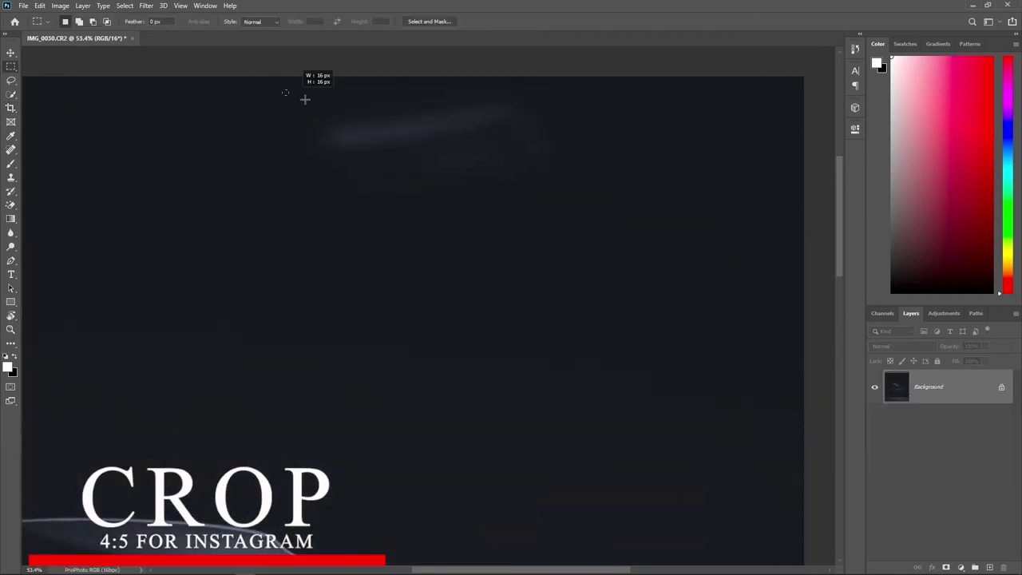
Content-aware fill the streak, fit the photo in view, and add empty Layer 1
{"action": "right_click", "coordinate": [429, 145]}
{"action": "left_click", "coordinate": [447, 274]}
{"action": "left_click", "coordinate": [581, 147]}
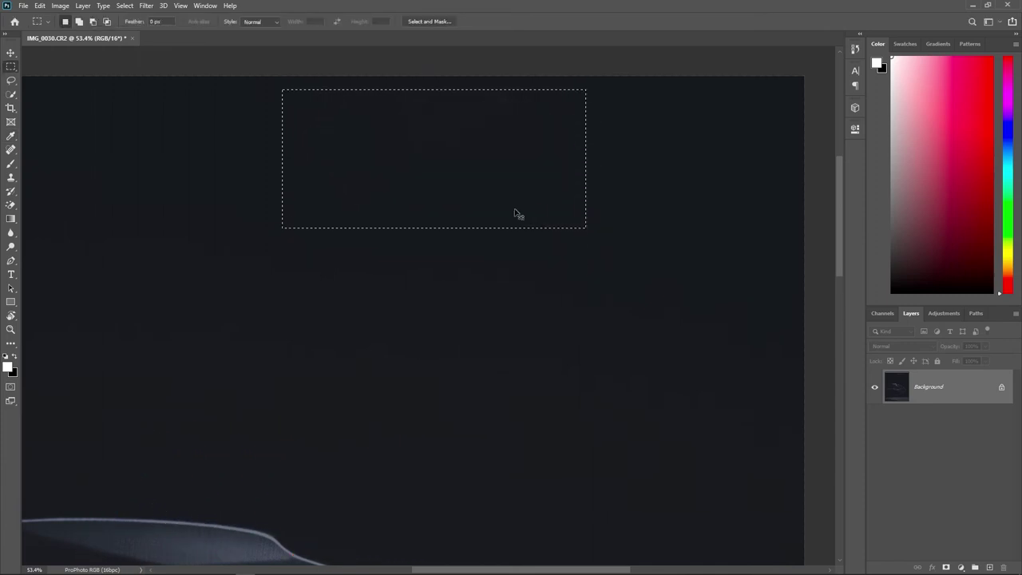
{"action": "key", "text": "ctrl+0"}
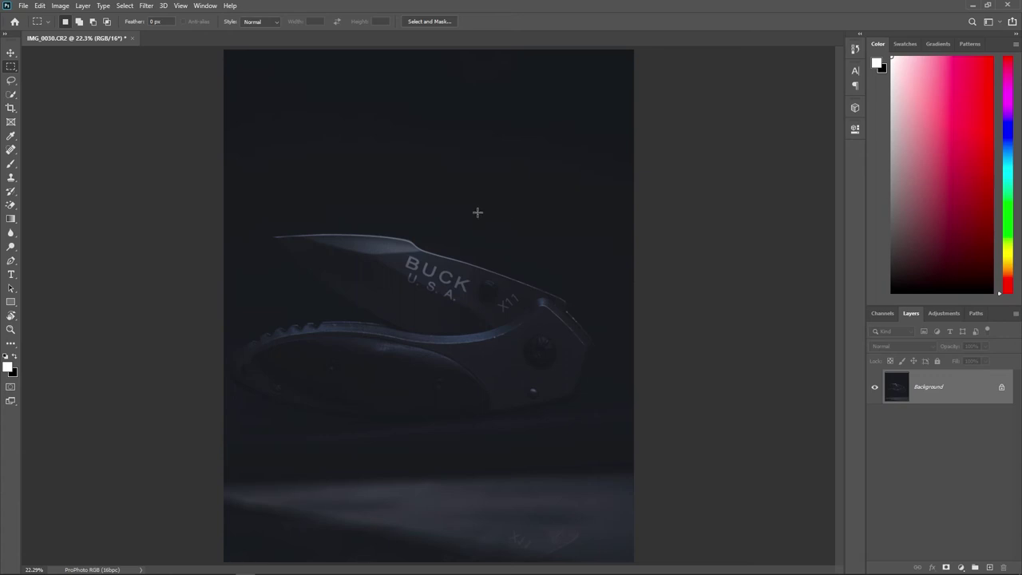
{"action": "left_click", "coordinate": [988, 567]}
{"action": "key", "text": "g"}
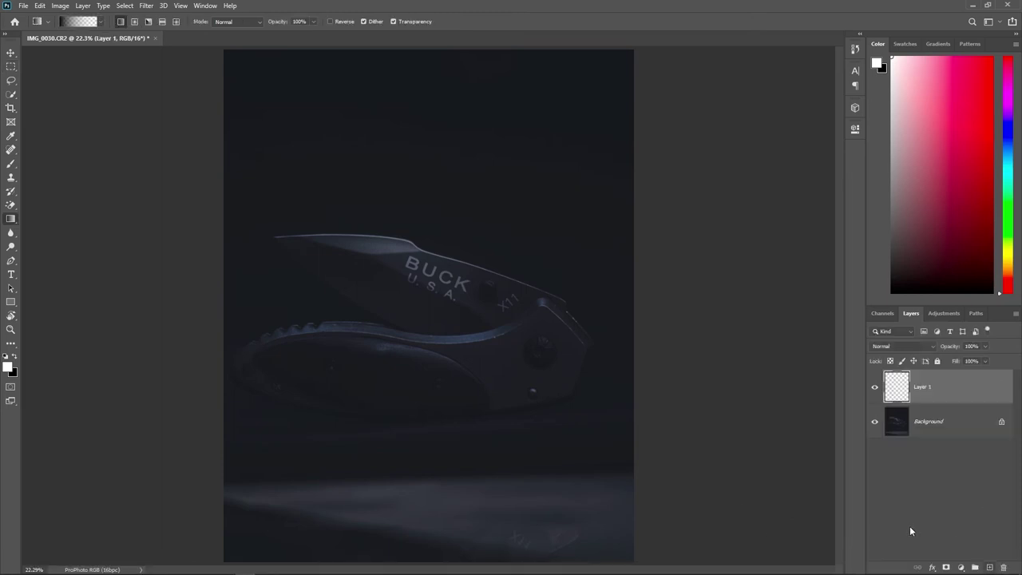
{"action": "left_click_drag", "start_coordinate": [441, 319], "coordinate": [452, 345]}
{"action": "key", "text": "ctrl+z"}
{"action": "left_click_drag", "start_coordinate": [307, 256], "coordinate": [719, 255]}
{"action": "key", "text": "ctrl+z"}
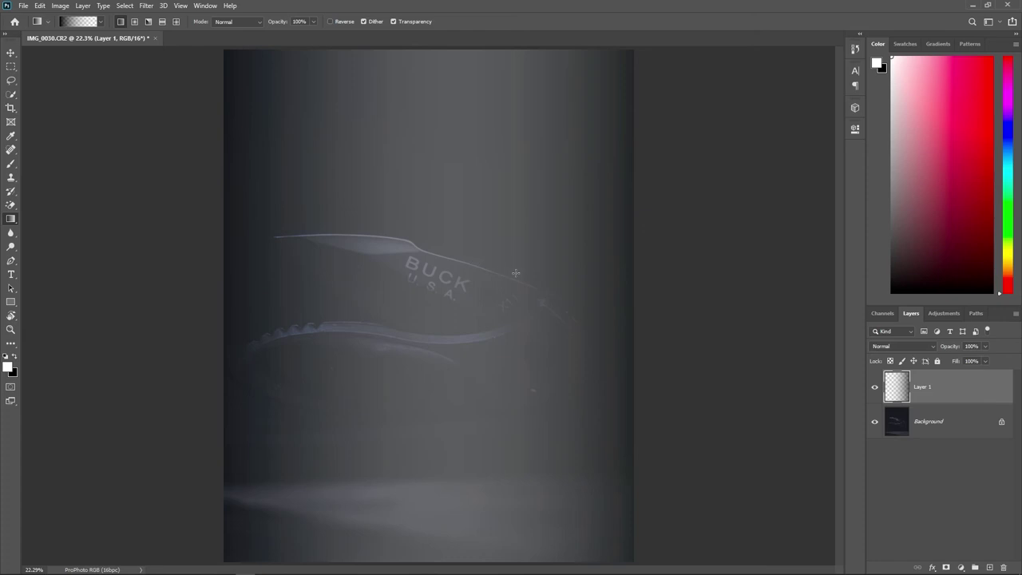
{"action": "left_click", "coordinate": [80, 22]}
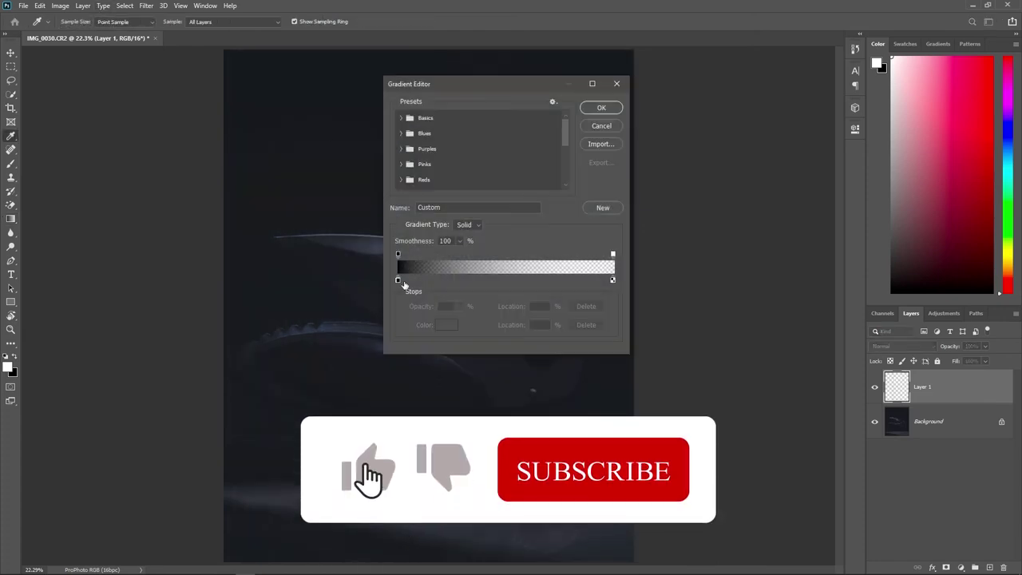
{"action": "double_click", "coordinate": [398, 280]}
{"action": "type", "text": "ffffff"}
{"action": "key", "text": "Return"}
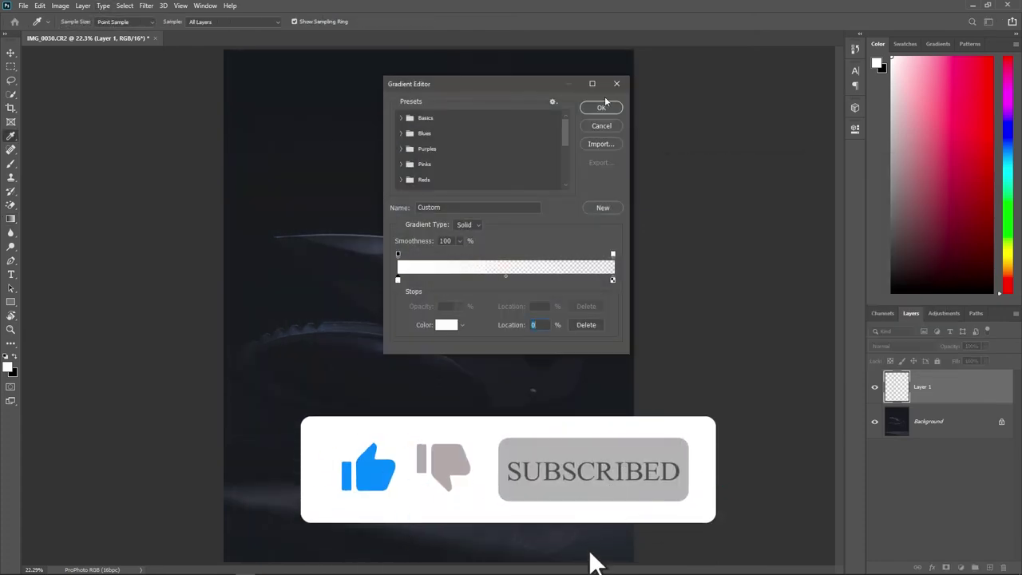
{"action": "left_click", "coordinate": [600, 109]}
{"action": "left_click_drag", "start_coordinate": [434, 49], "coordinate": [424, 177]}
{"action": "key", "text": "ctrl+z"}
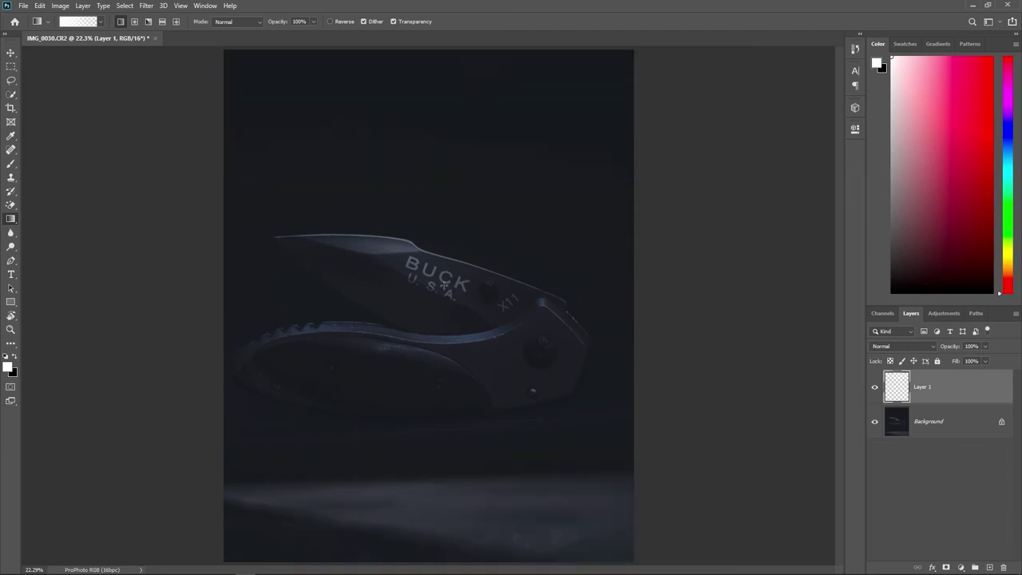
{"action": "key", "text": "b"}
{"action": "left_click", "coordinate": [285, 117]}
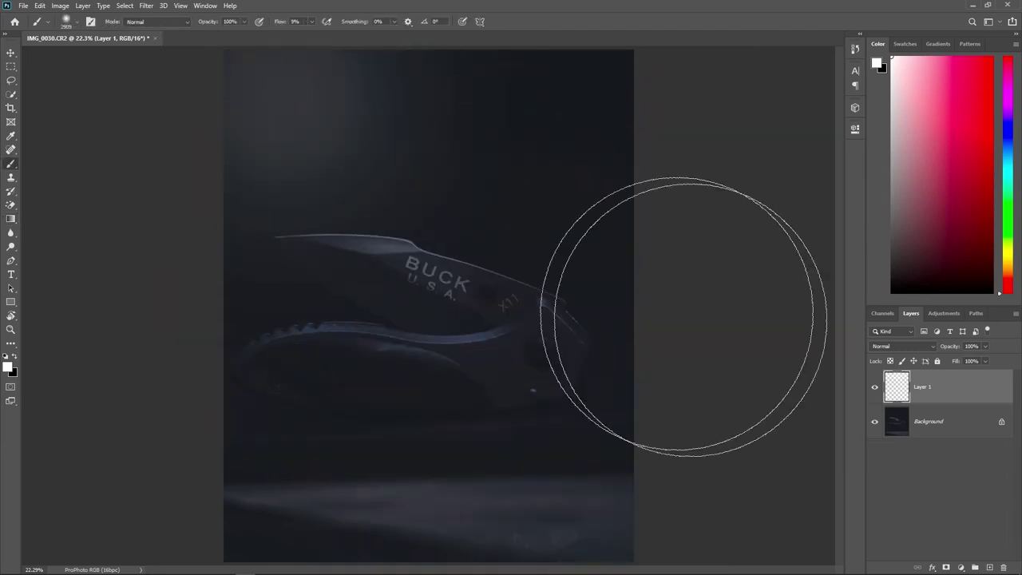
{"action": "left_click", "coordinate": [958, 523]}
{"action": "key", "text": "z"}
{"action": "left_click_drag", "start_coordinate": [455, 230], "coordinate": [426, 200]}
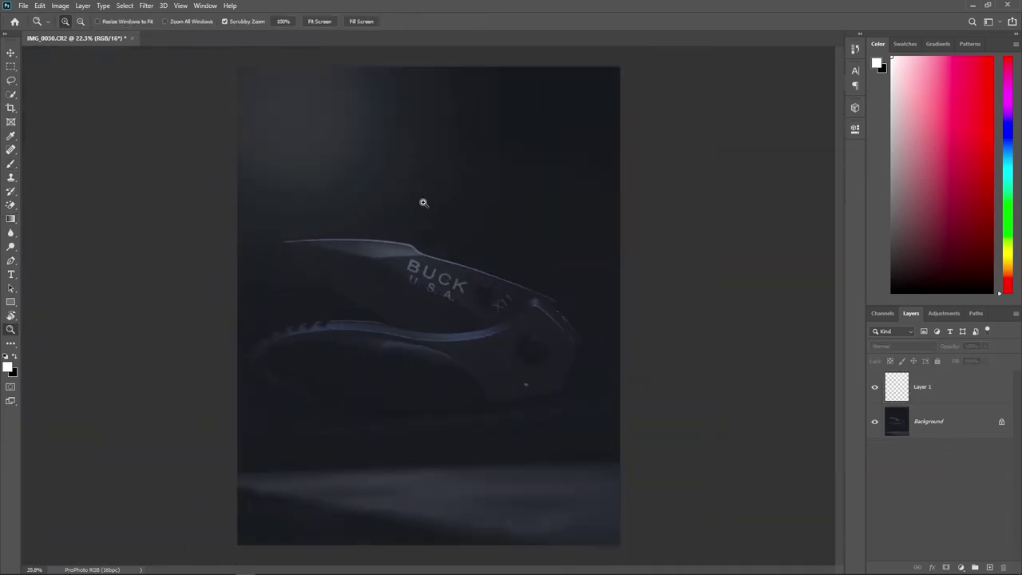
{"action": "left_click", "coordinate": [967, 386]}
{"action": "key", "text": "Delete"}
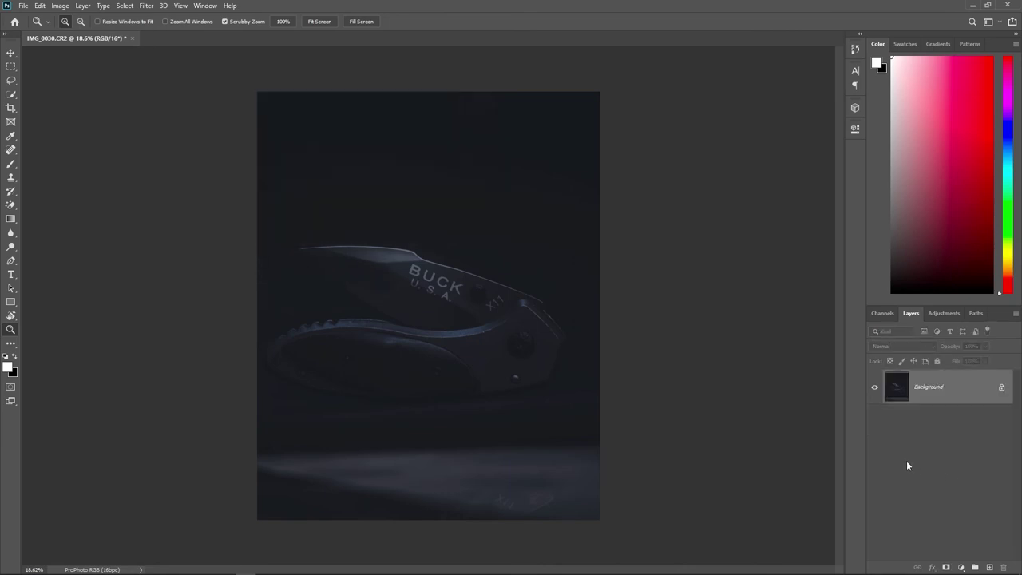
Draw a rectangle frame around the photo, extending each edge outward for the border
{"action": "key", "text": "u"}
{"action": "mouse_move", "coordinate": [284, 118]}
{"action": "left_mouse_down"}
{"action": "mouse_move", "coordinate": [466, 365]}
{"action": "mouse_move", "coordinate": [583, 496]}
{"action": "left_mouse_up"}
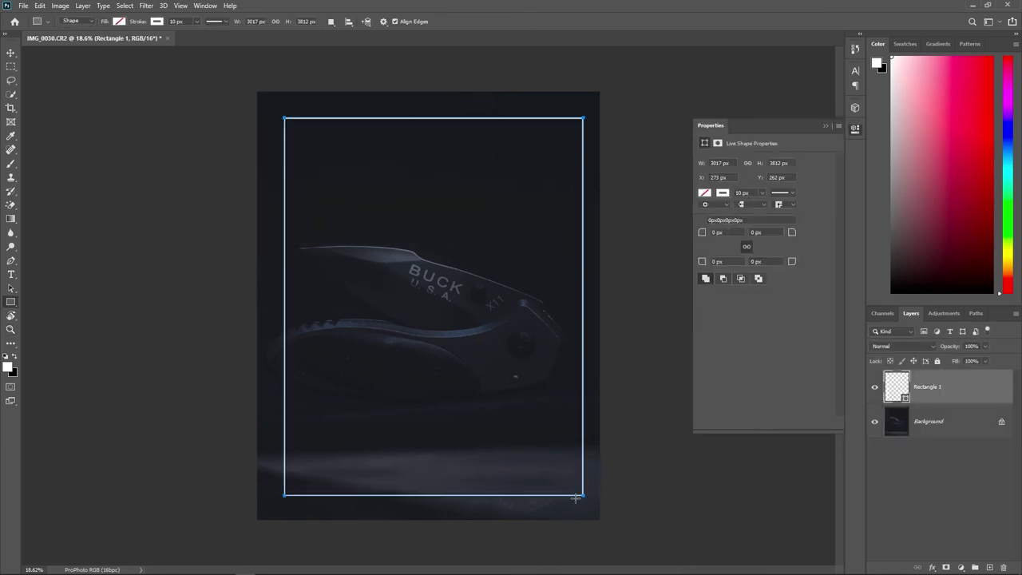
{"action": "left_click_drag", "start_coordinate": [433, 118], "coordinate": [442, 92]}
{"action": "left_click_drag", "start_coordinate": [583, 306], "coordinate": [600, 293]}
{"action": "left_click_drag", "start_coordinate": [280, 302], "coordinate": [257, 293]}
{"action": "left_click_drag", "start_coordinate": [442, 495], "coordinate": [441, 519]}
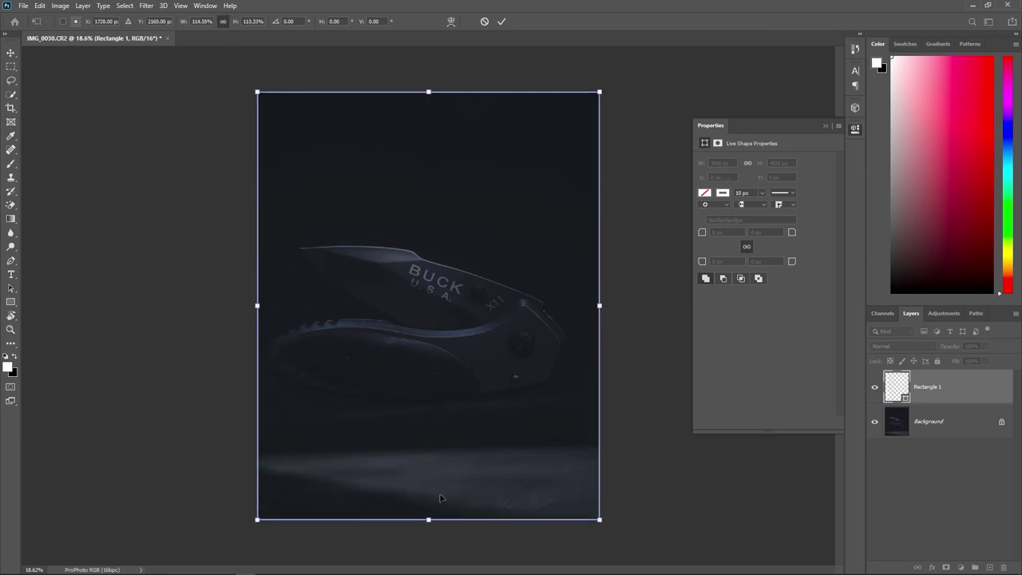
{"action": "key", "text": "Return"}
{"action": "left_click", "coordinate": [826, 125]}
{"action": "left_click", "coordinate": [916, 466]}
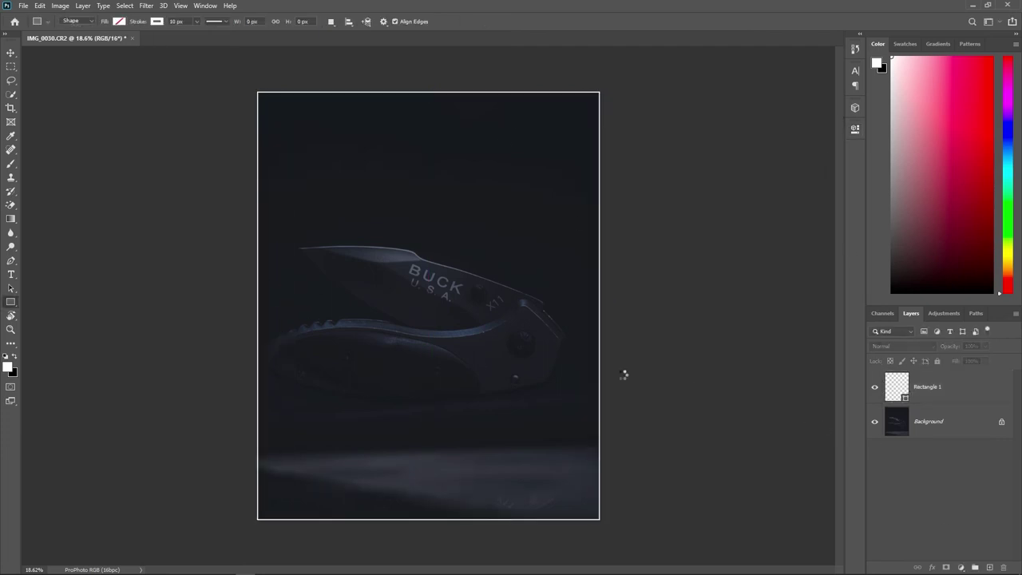
Type the script signature text at the photo's bottom centre
{"action": "key", "text": "t"}
{"action": "left_click", "coordinate": [441, 508]}
{"action": "type", "text": "F"}
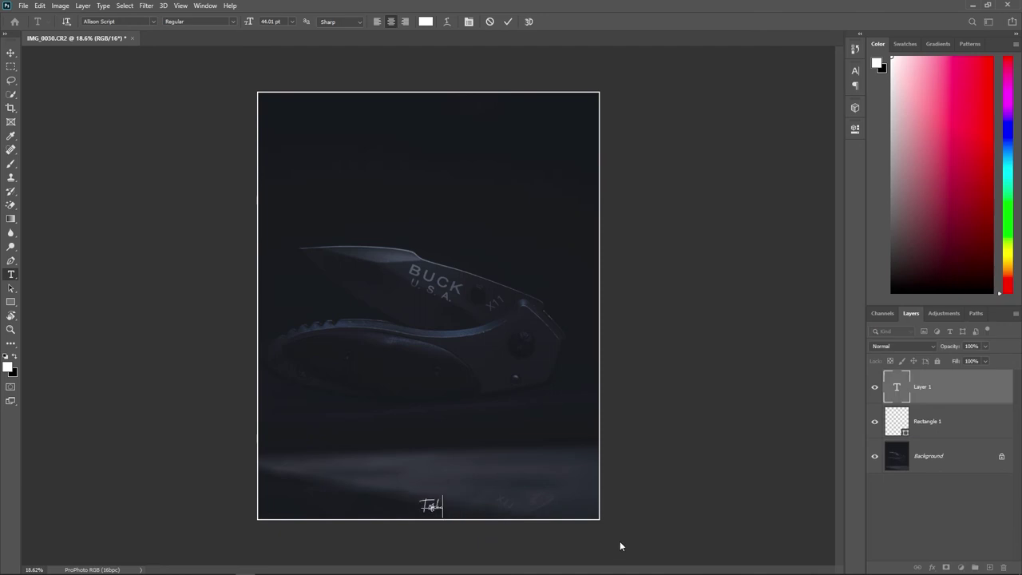
{"action": "type", "text": "ar"}
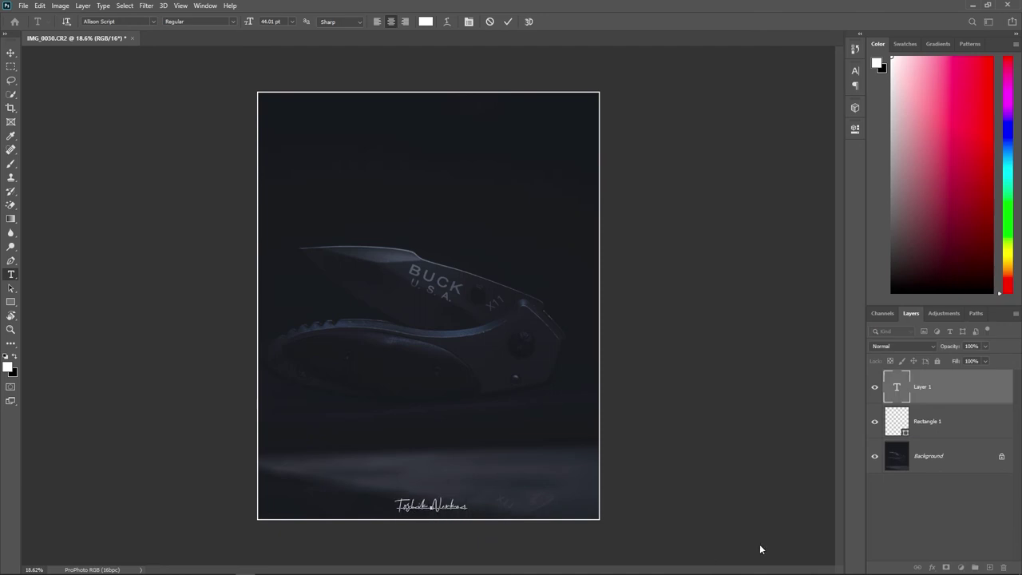
{"action": "left_click", "coordinate": [870, 502]}
Centre the signature text horizontally near the bottom edge
{"action": "key", "text": "v"}
{"action": "left_click", "coordinate": [432, 505]}
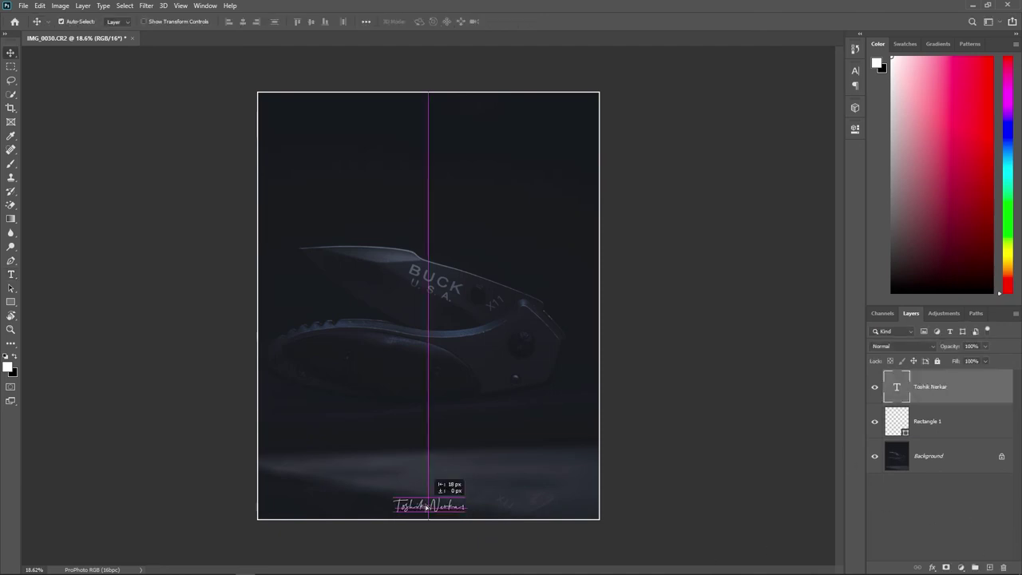
{"action": "left_click", "coordinate": [607, 534]}
{"action": "key", "text": "z"}
{"action": "left_click_drag", "start_coordinate": [448, 296], "coordinate": [434, 304]}
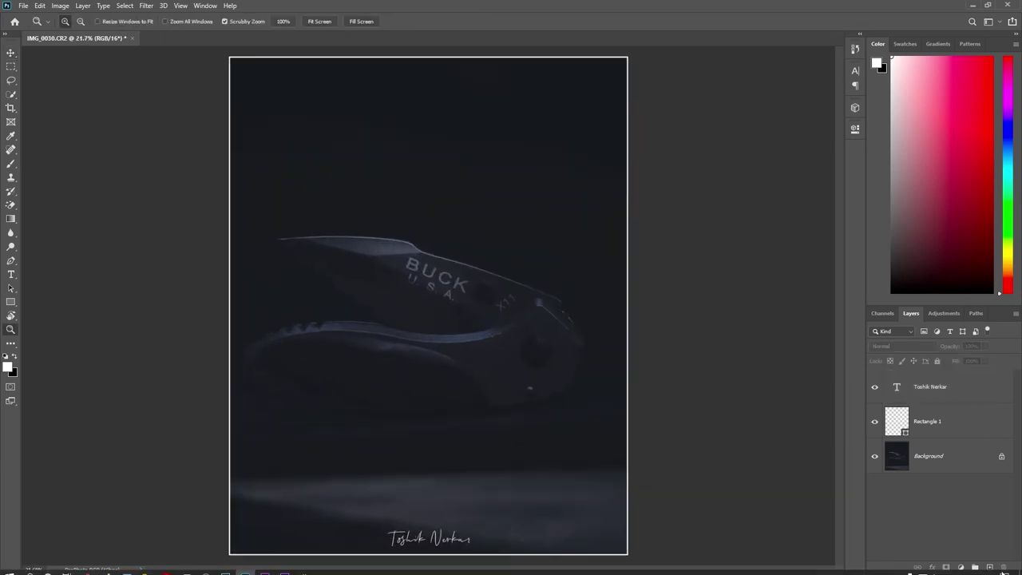
{"action": "left_click", "coordinate": [961, 568]}
Add a Color Lookup adjustment layer and preview several 3DLUT looks, including Fuji F125 Kodak 2393
{"action": "left_click", "coordinate": [962, 498]}
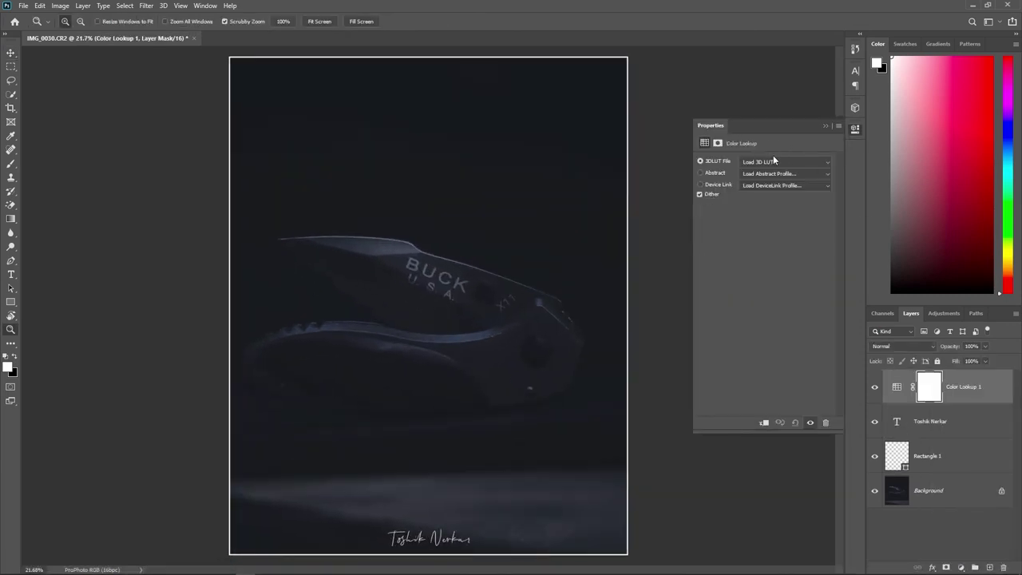
{"action": "left_click", "coordinate": [773, 161]}
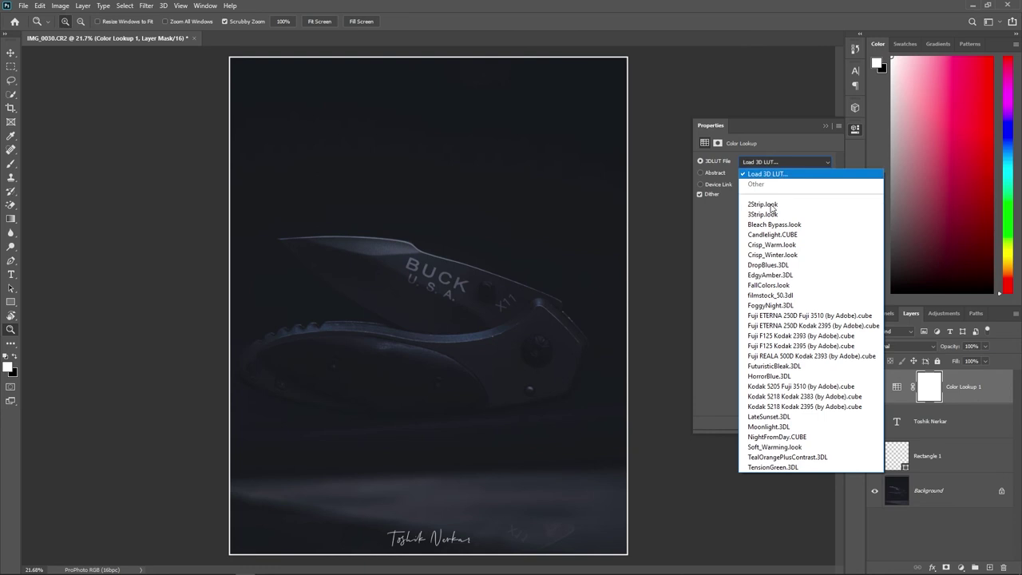
{"action": "key", "text": "Down"}
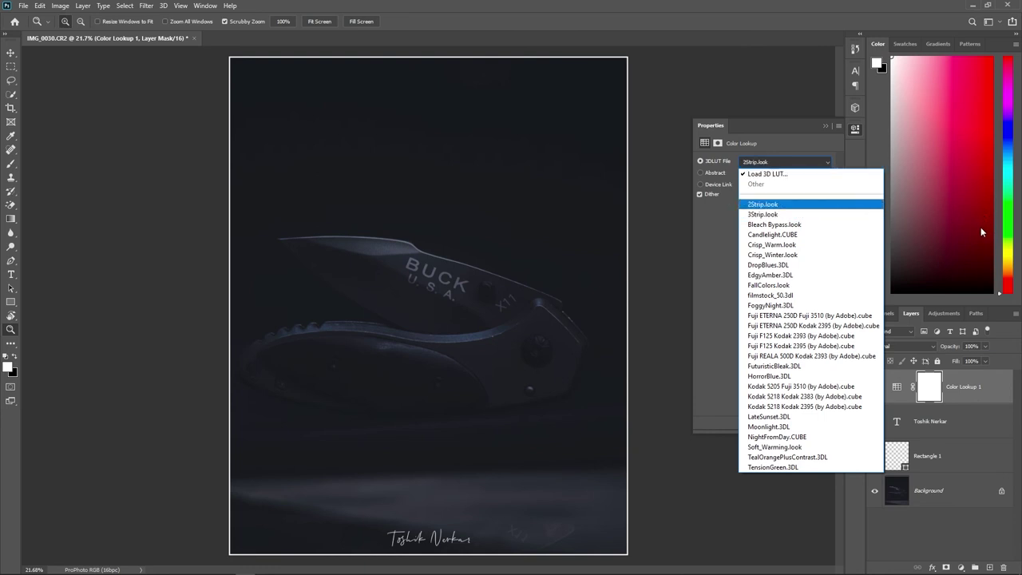
{"action": "left_click", "coordinate": [773, 295]}
{"action": "key", "text": "Down"}
{"action": "key", "text": "Down"}
{"action": "key", "text": "Down"}
{"action": "key", "text": "Down"}
{"action": "key", "text": "Down"}
{"action": "key", "text": "Down"}
{"action": "key", "text": "Down"}
{"action": "key", "text": "Down"}
{"action": "key", "text": "Down"}
{"action": "key", "text": "Down"}
{"action": "key", "text": "Down"}
{"action": "key", "text": "Down"}
{"action": "key", "text": "Up"}
{"action": "key", "text": "Up"}
{"action": "key", "text": "Up"}
{"action": "key", "text": "Up"}
{"action": "key", "text": "Up"}
{"action": "key", "text": "Up"}
{"action": "key", "text": "Up"}
{"action": "key", "text": "Up"}
{"action": "key", "text": "Up"}
{"action": "key", "text": "Up"}
{"action": "key", "text": "Up"}
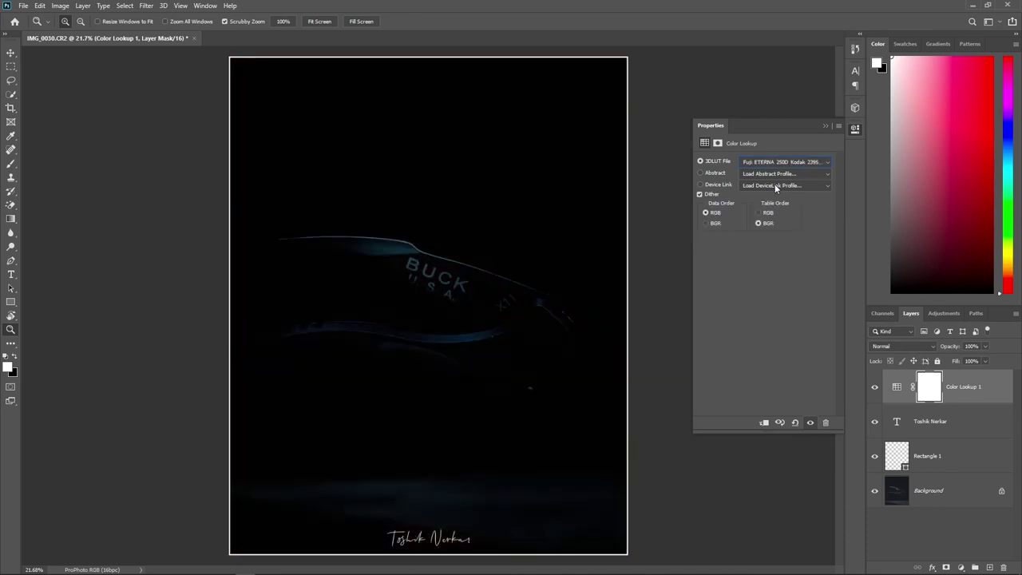
{"action": "key", "text": "Up"}
{"action": "key", "text": "Up"}
{"action": "key", "text": "Up"}
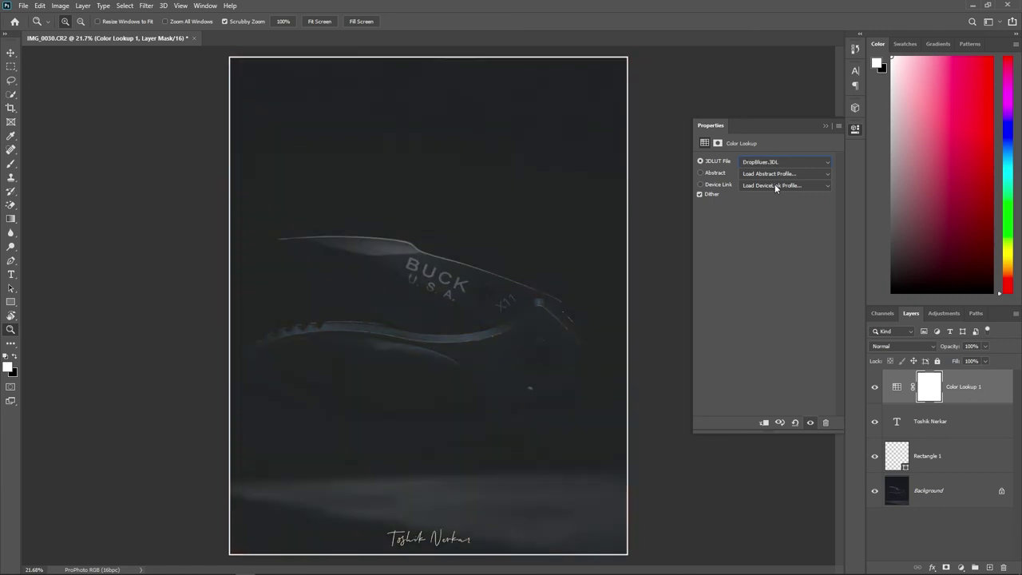
{"action": "key", "text": "Up"}
{"action": "key", "text": "Up"}
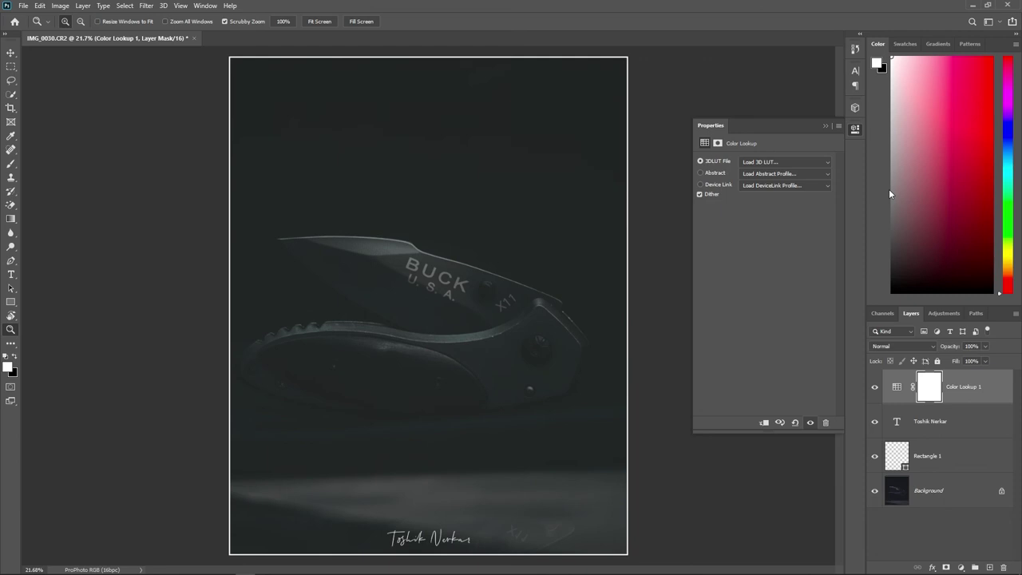
Hide the Color Lookup layer to compare, then delete it
{"action": "left_click", "coordinate": [856, 128]}
{"action": "left_click", "coordinate": [874, 388]}
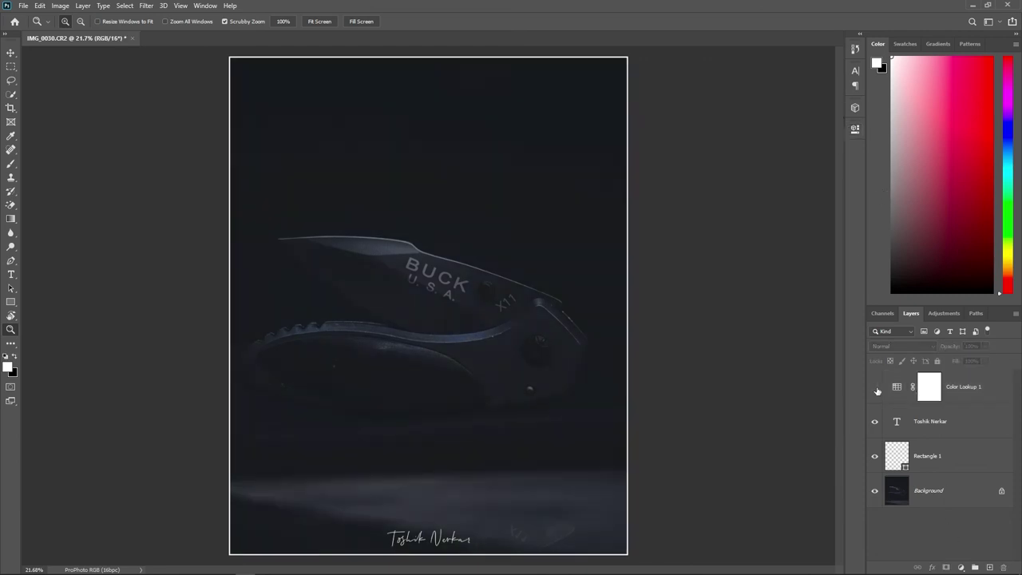
{"action": "left_click", "coordinate": [971, 391]}
{"action": "key", "text": "Delete"}
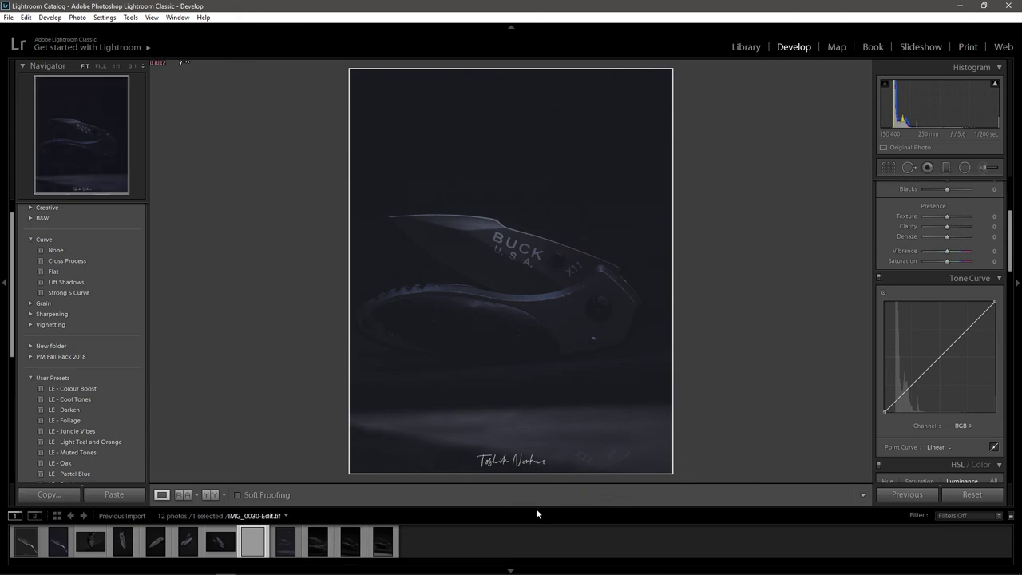
Scroll the Develop panel down to Split Toning and open the Highlights colour picker
{"action": "scroll", "coordinate": [945, 474], "scroll_direction": "down", "scroll_amount": 4}
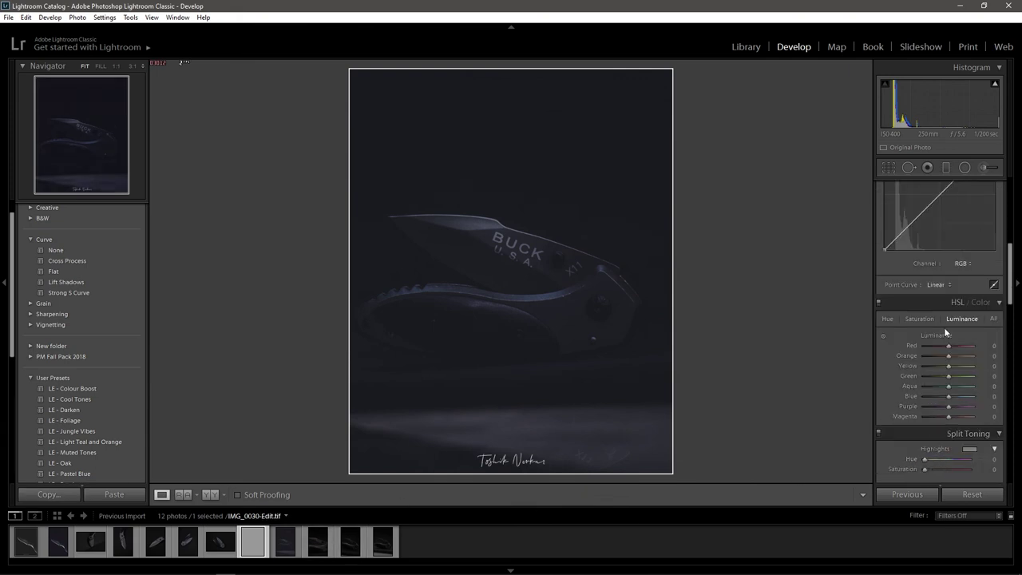
{"action": "scroll", "coordinate": [959, 264], "scroll_direction": "up", "scroll_amount": 5}
{"action": "left_click", "coordinate": [979, 202]}
{"action": "scroll", "coordinate": [942, 399], "scroll_direction": "down", "scroll_amount": 3}
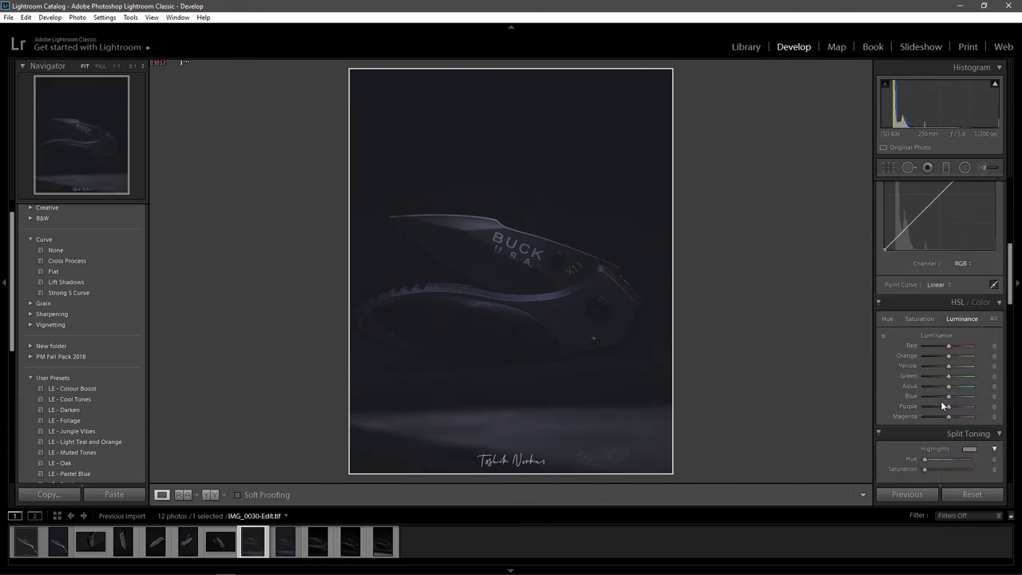
{"action": "scroll", "coordinate": [942, 399], "scroll_direction": "down", "scroll_amount": 3}
{"action": "scroll", "coordinate": [942, 398], "scroll_direction": "down", "scroll_amount": 3}
{"action": "scroll", "coordinate": [941, 399], "scroll_direction": "down", "scroll_amount": 3}
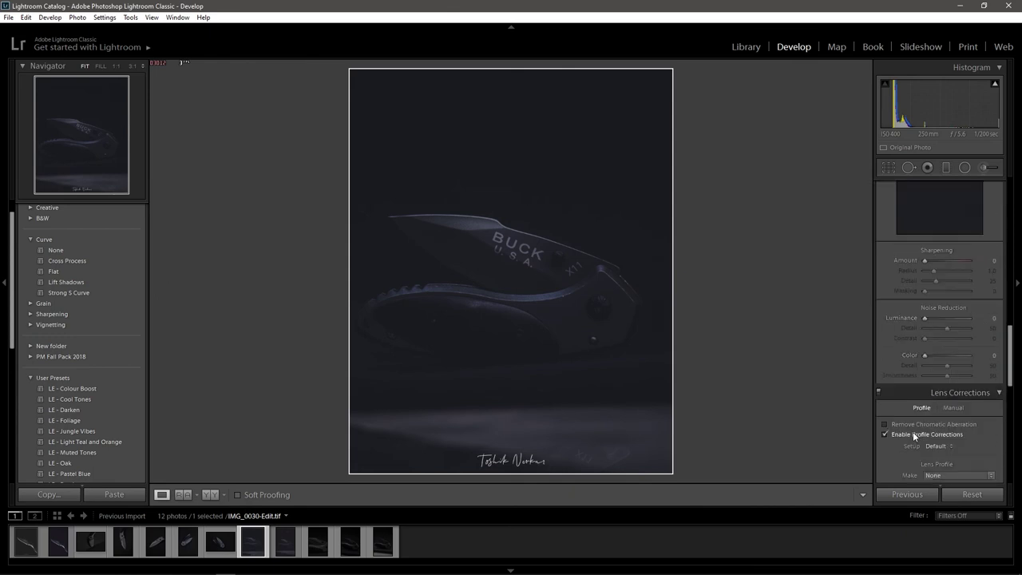
{"action": "scroll", "coordinate": [910, 382], "scroll_direction": "up", "scroll_amount": 5}
{"action": "scroll", "coordinate": [915, 371], "scroll_direction": "up", "scroll_amount": 2}
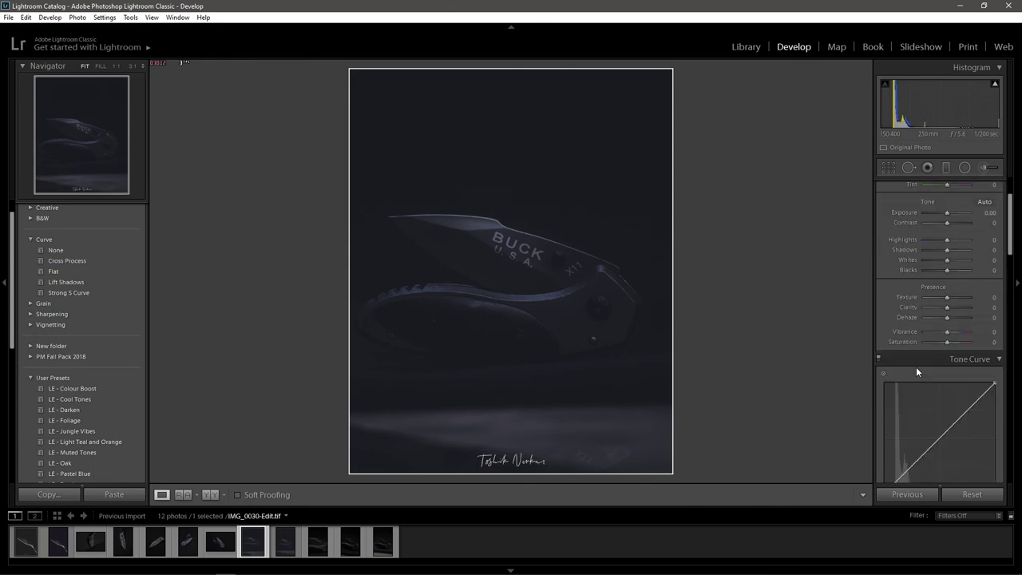
{"action": "scroll", "coordinate": [940, 334], "scroll_direction": "down", "scroll_amount": 1}
{"action": "scroll", "coordinate": [940, 334], "scroll_direction": "up", "scroll_amount": 1}
{"action": "scroll", "coordinate": [951, 335], "scroll_direction": "down", "scroll_amount": 3}
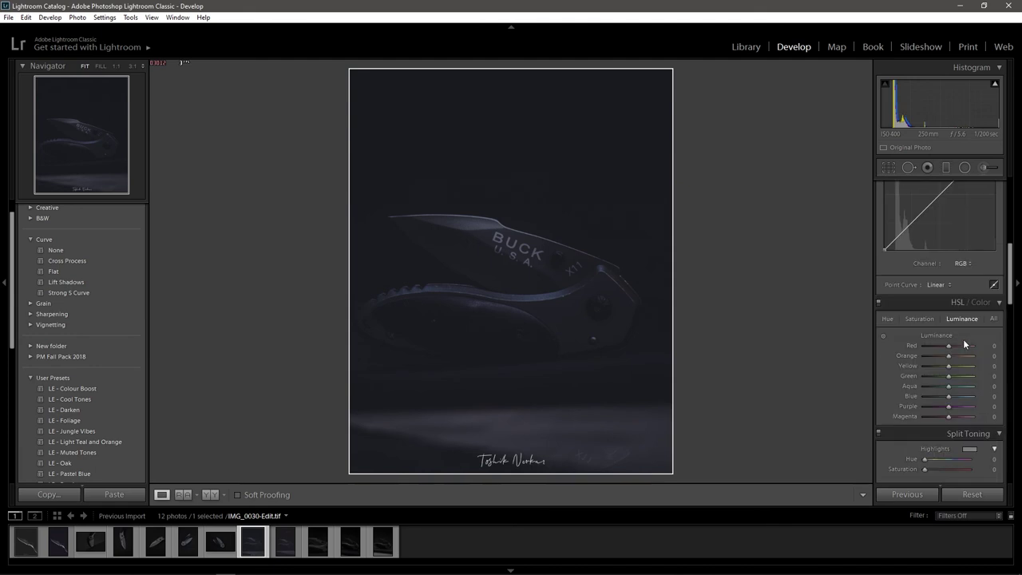
{"action": "scroll", "coordinate": [964, 339], "scroll_direction": "down", "scroll_amount": 2}
{"action": "left_click", "coordinate": [968, 370]}
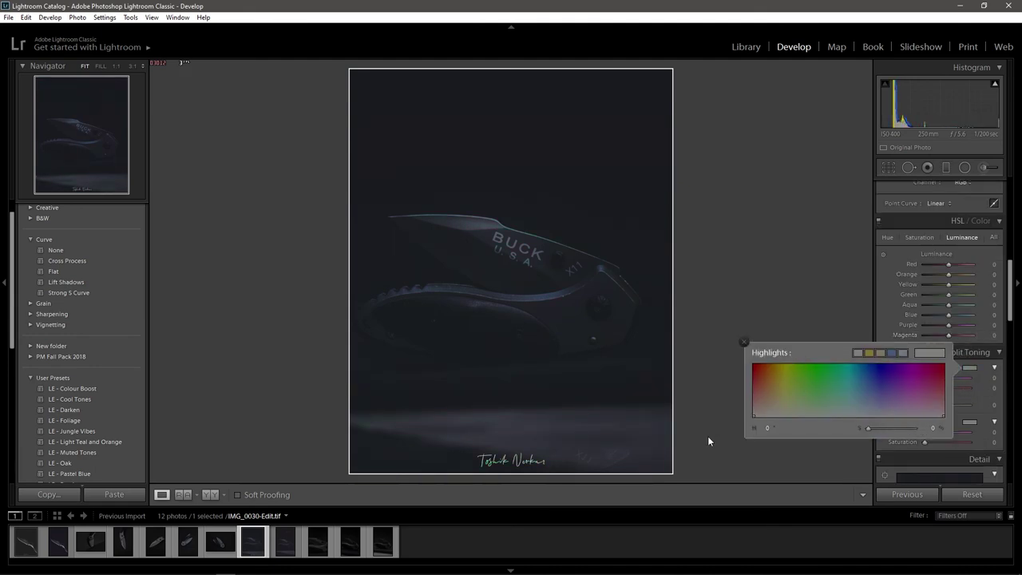
Set split-toning Shadows to hue 186, saturation 7, and Highlights to hue 64
{"action": "left_click", "coordinate": [969, 422]}
{"action": "left_click_drag", "start_coordinate": [874, 424], "coordinate": [876, 449]}
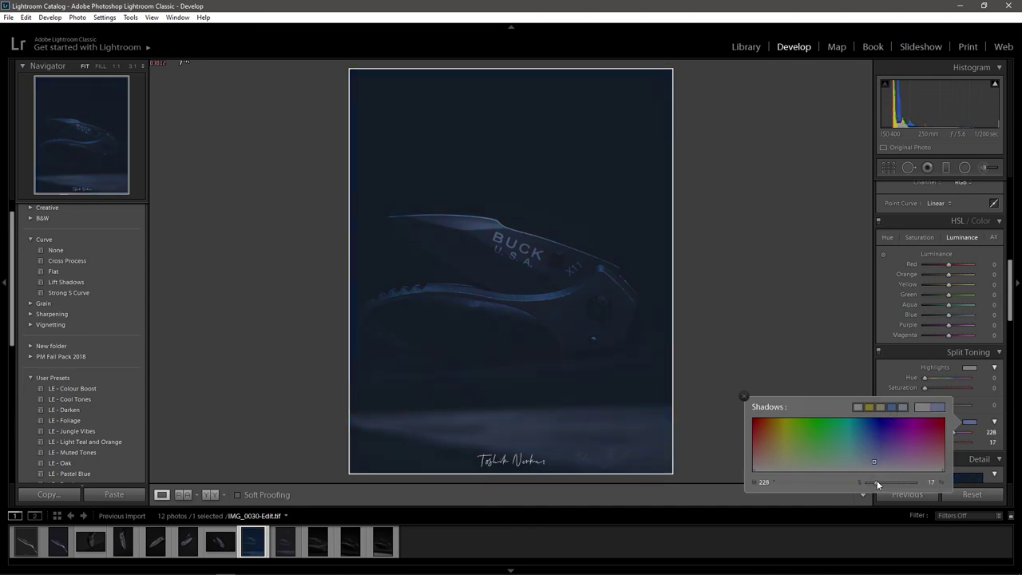
{"action": "left_click_drag", "start_coordinate": [873, 483], "coordinate": [871, 482]}
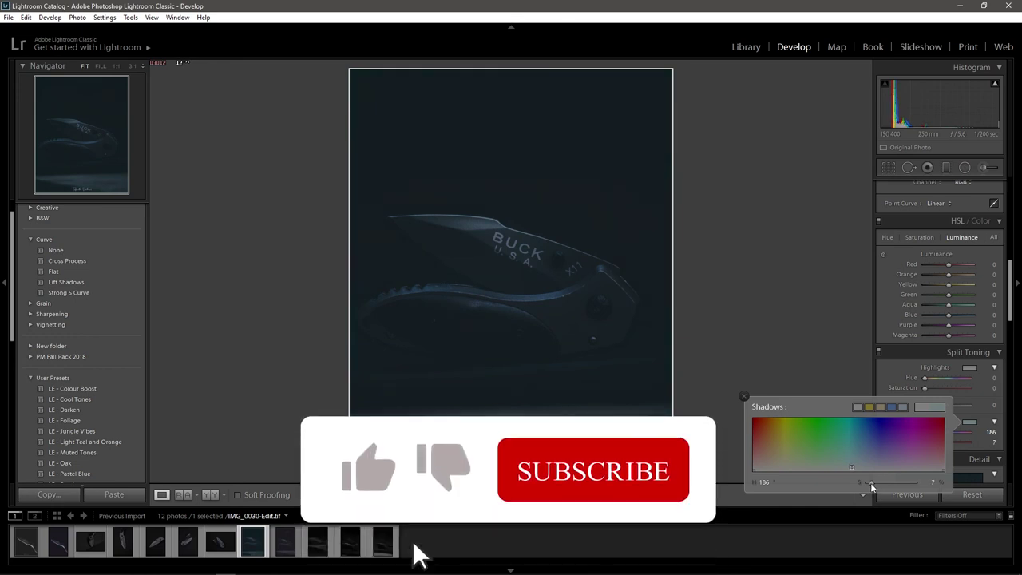
{"action": "left_click", "coordinate": [969, 367]}
{"action": "left_click", "coordinate": [791, 399]}
{"action": "left_click_drag", "start_coordinate": [791, 399], "coordinate": [786, 398]}
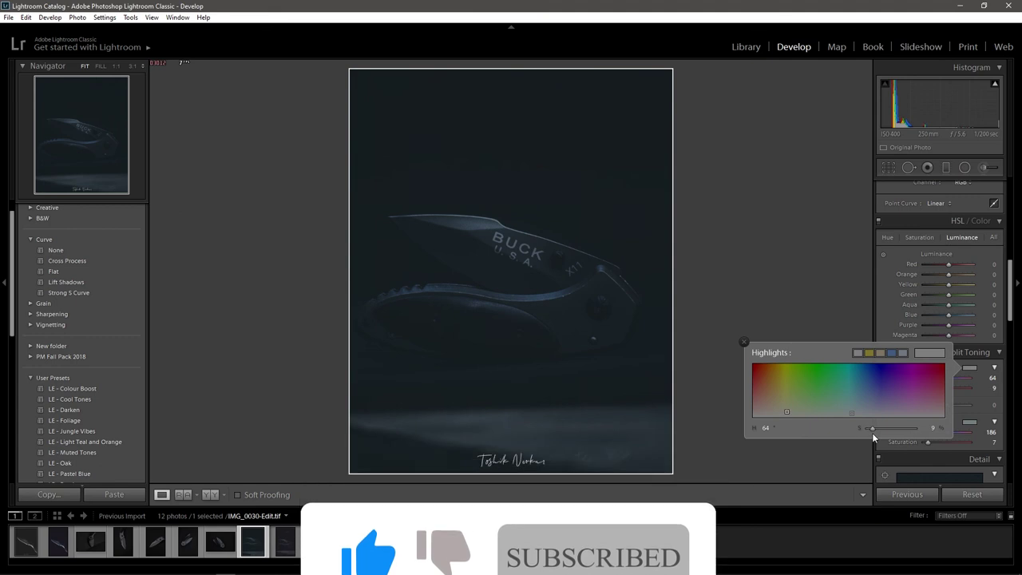
{"action": "left_click", "coordinate": [890, 318]}
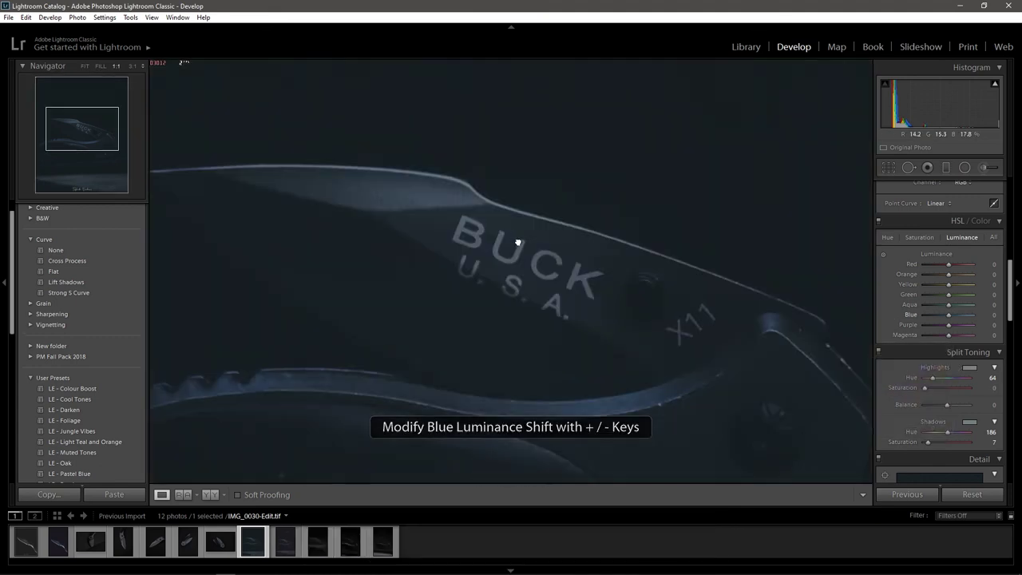
Compare against the Before view, then bring up the Export One File dialog
{"action": "key", "text": "backslash"}
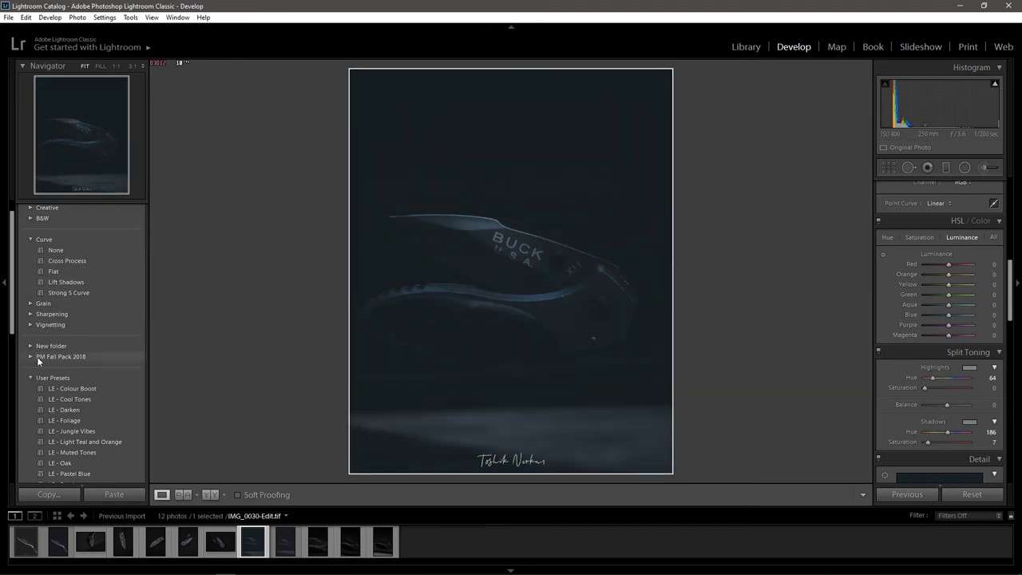
{"action": "scroll", "coordinate": [106, 443], "scroll_direction": "down", "scroll_amount": 3}
{"action": "scroll", "coordinate": [97, 385], "scroll_direction": "down", "scroll_amount": 2}
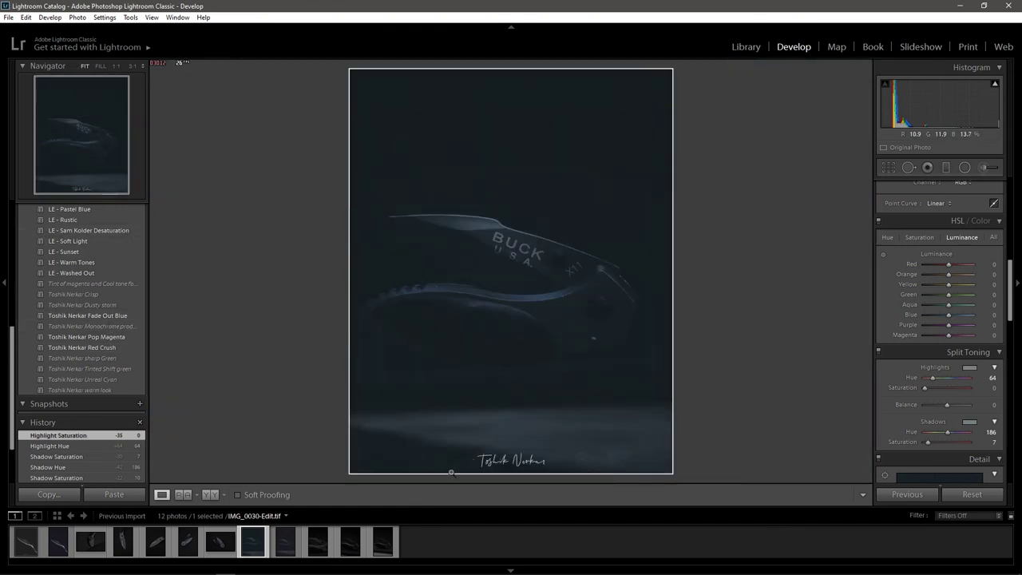
{"action": "key", "text": "ctrl+shift+e"}
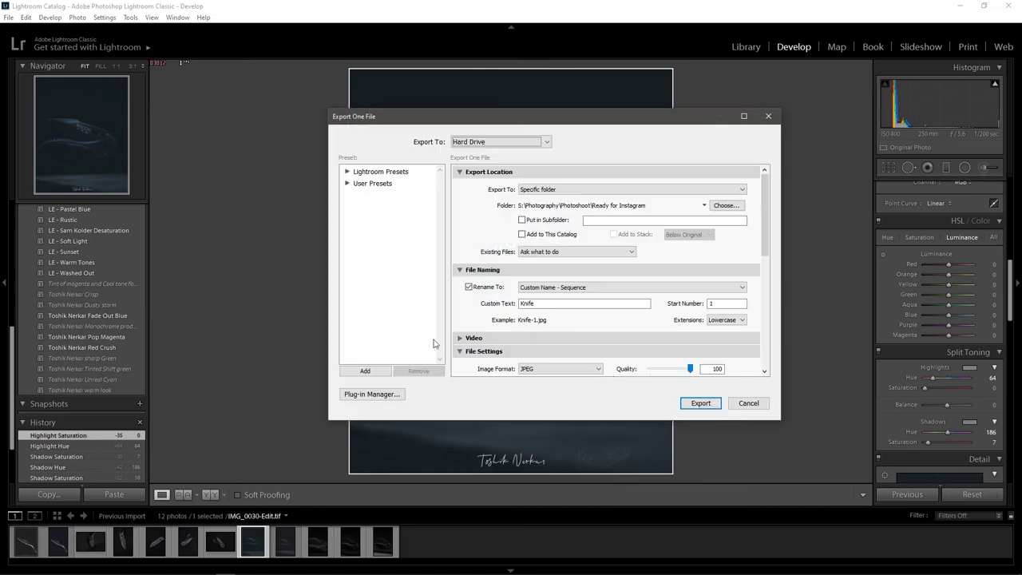